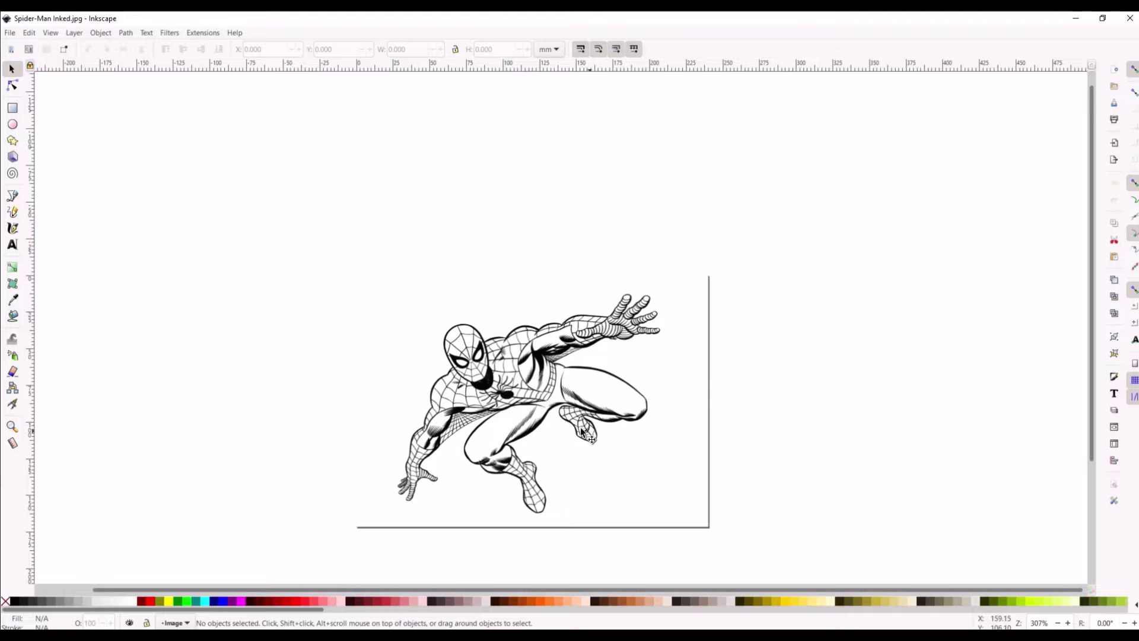
scroll(568, 395, up, 4)
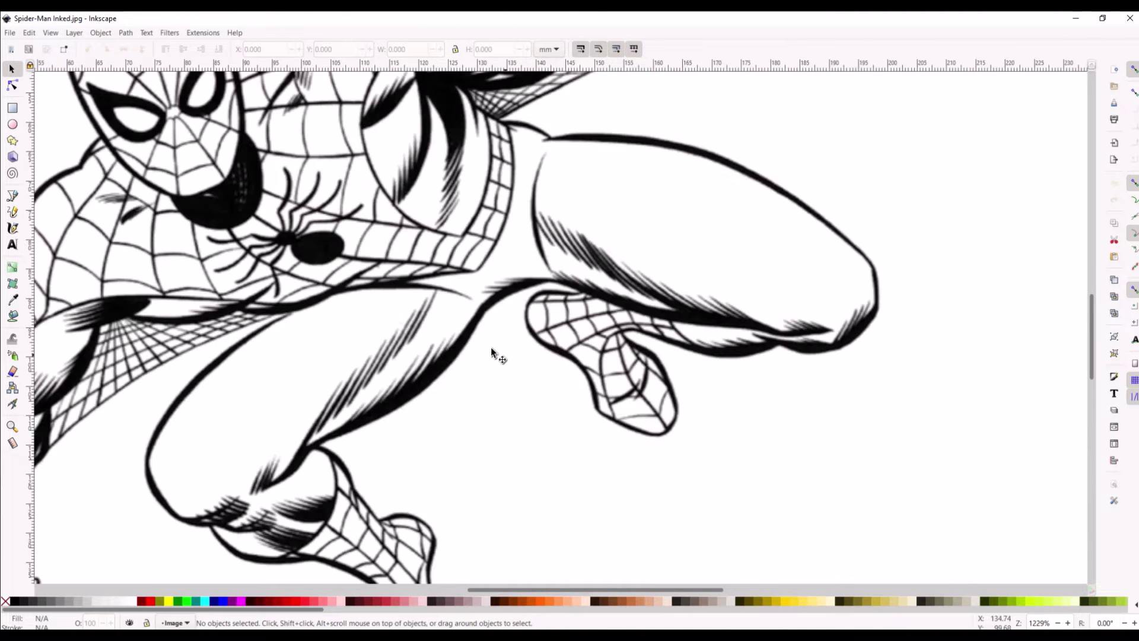
scroll(496, 356, up, 4)
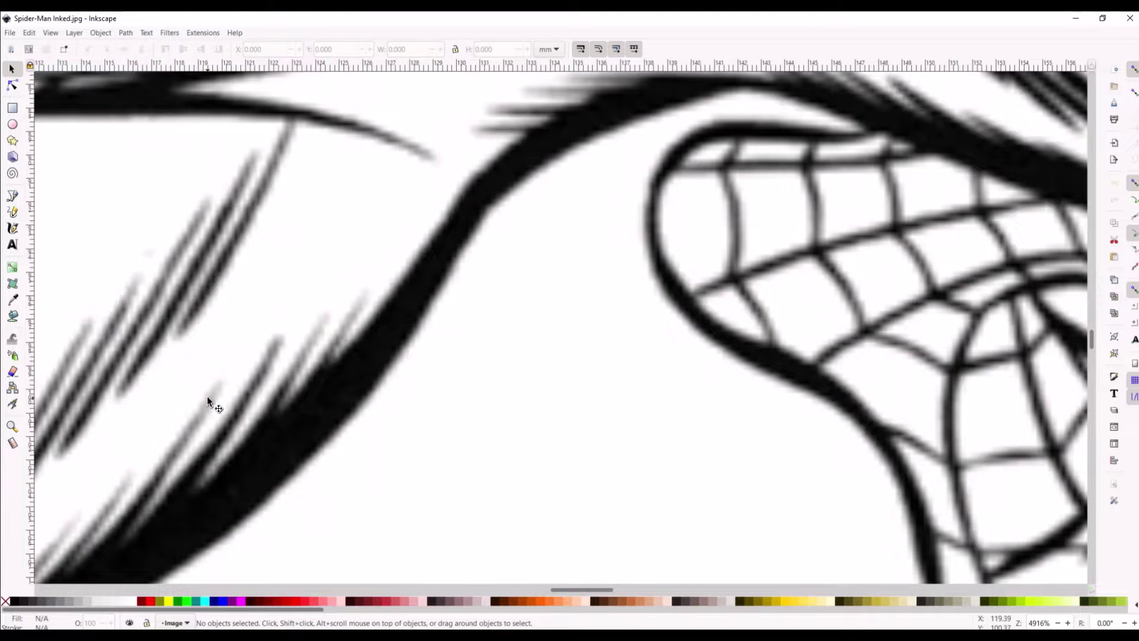
scroll(215, 371, down, 5)
scroll(215, 371, down, 2)
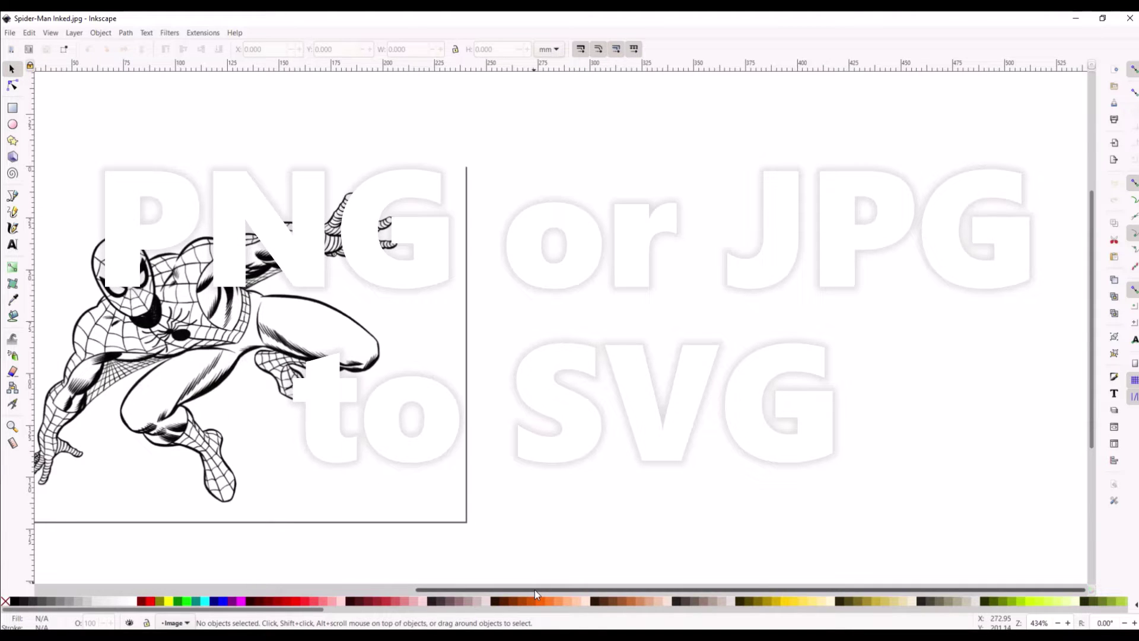
drag(535, 589, 401, 588)
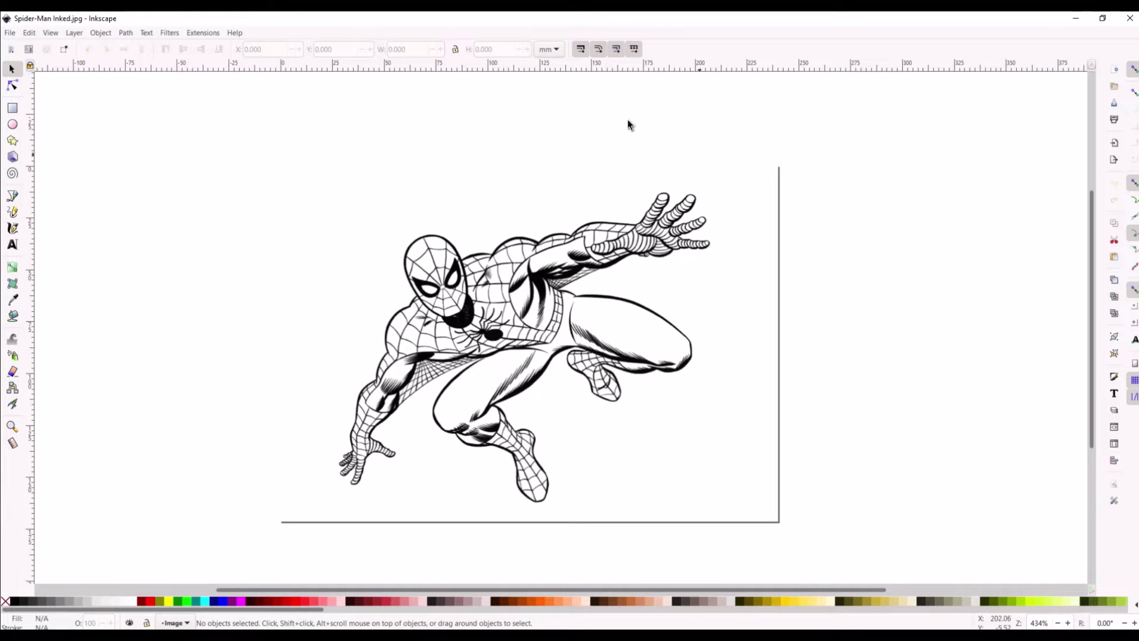
click(50, 34)
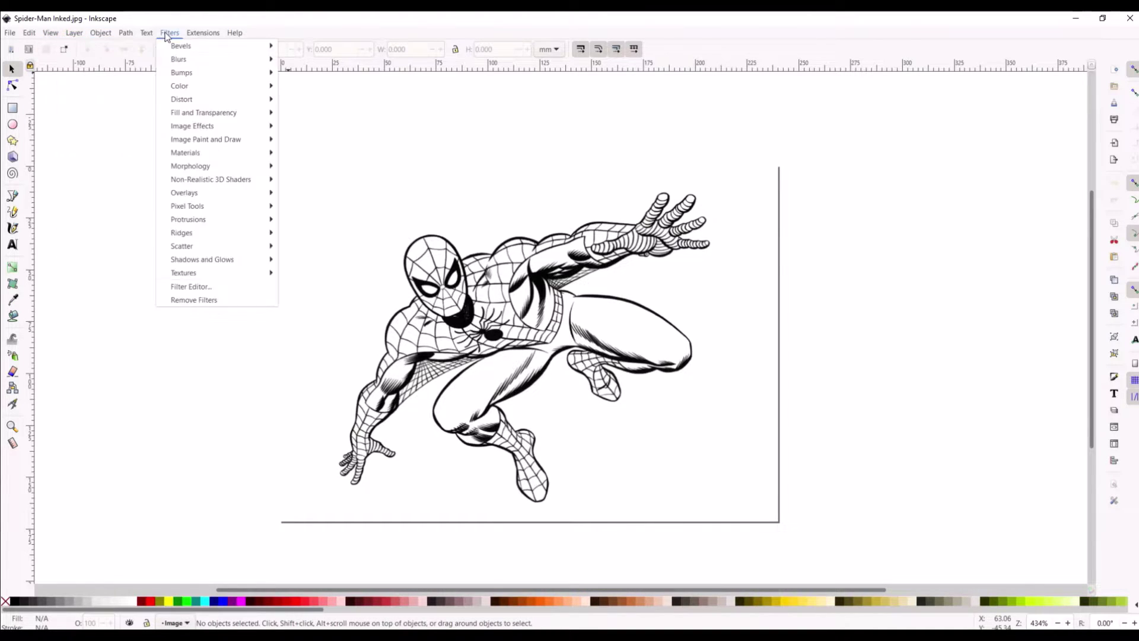
click(304, 29)
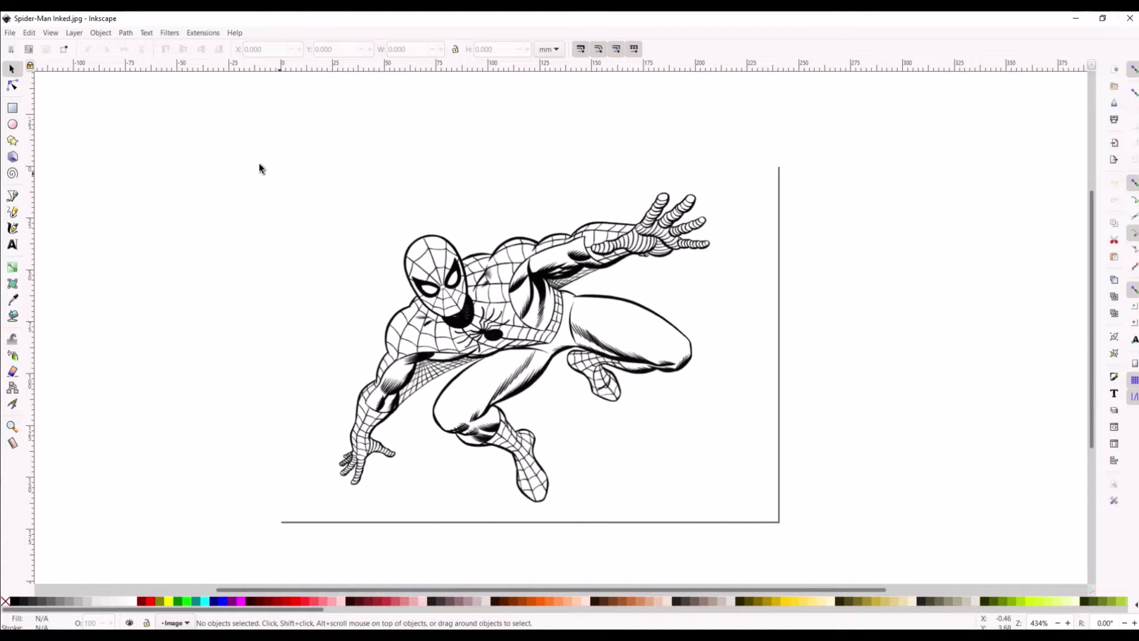
Close the current document and open the Spider-Man Inked image file.
click(9, 32)
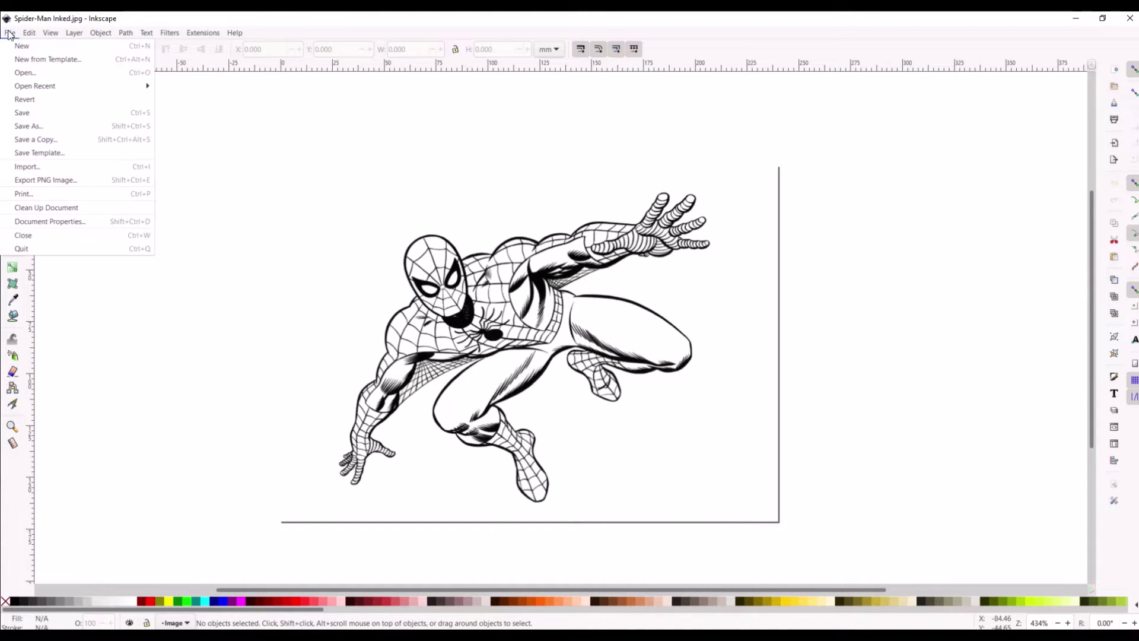
click(40, 234)
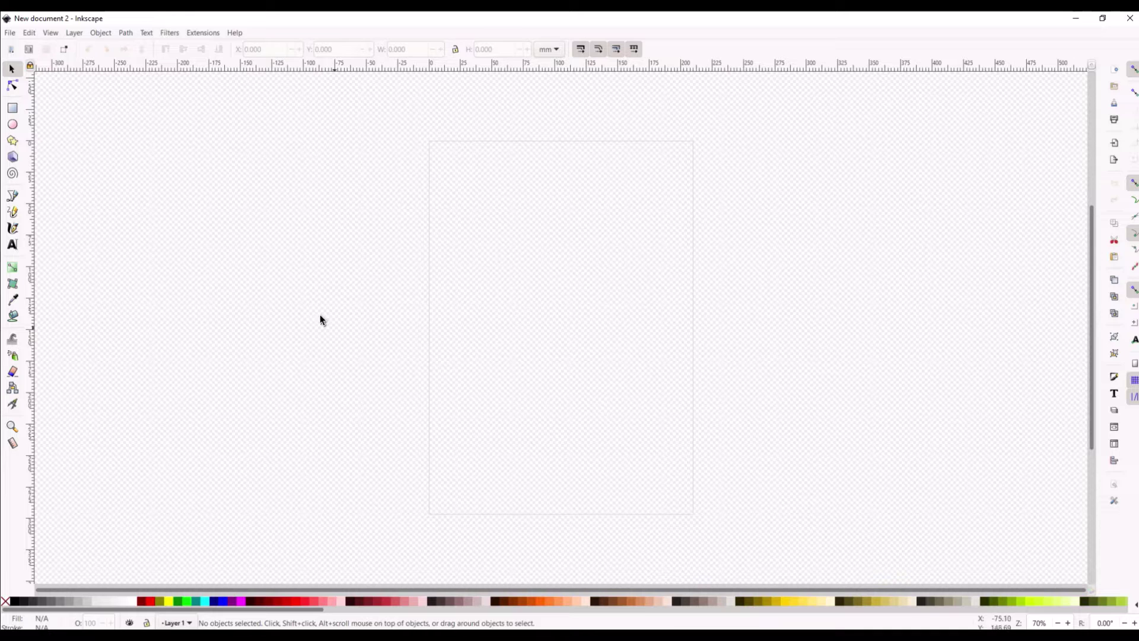
click(11, 33)
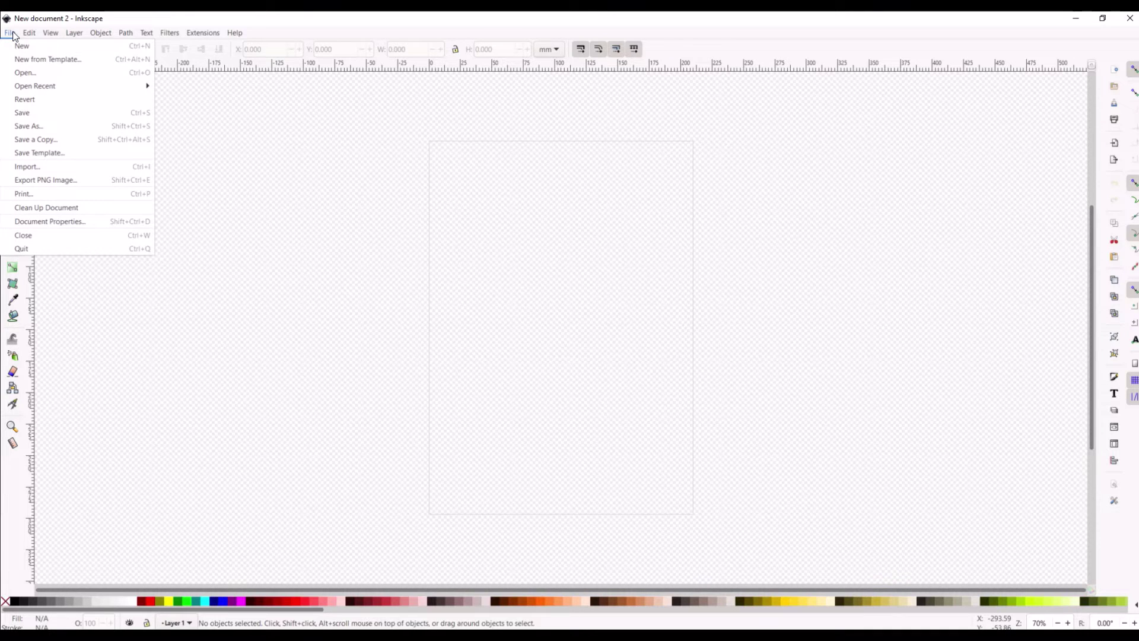
click(22, 73)
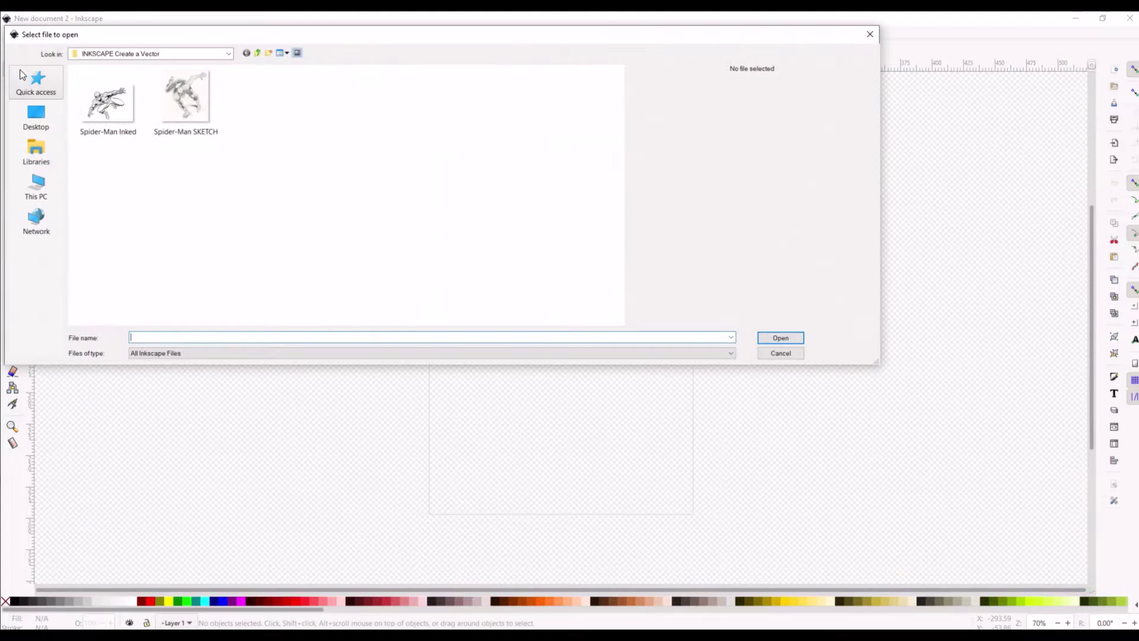
double_click(95, 105)
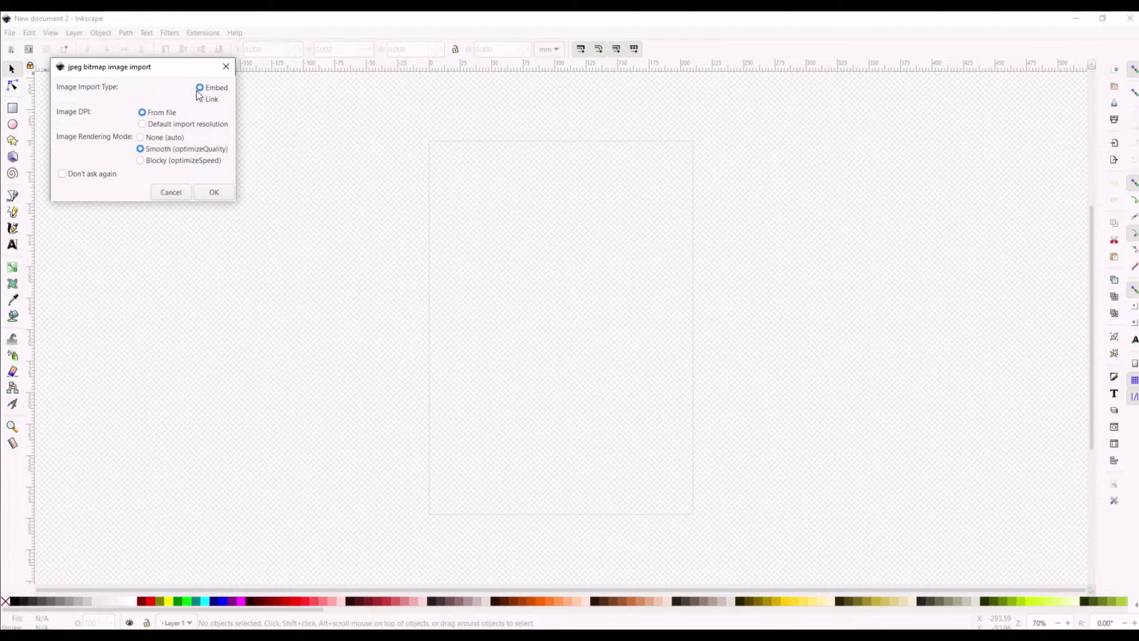
Import the JPEG as an embedded image with DPI from file and Smooth (optimizeQuality) rendering.
click(140, 137)
click(141, 161)
click(141, 149)
click(214, 196)
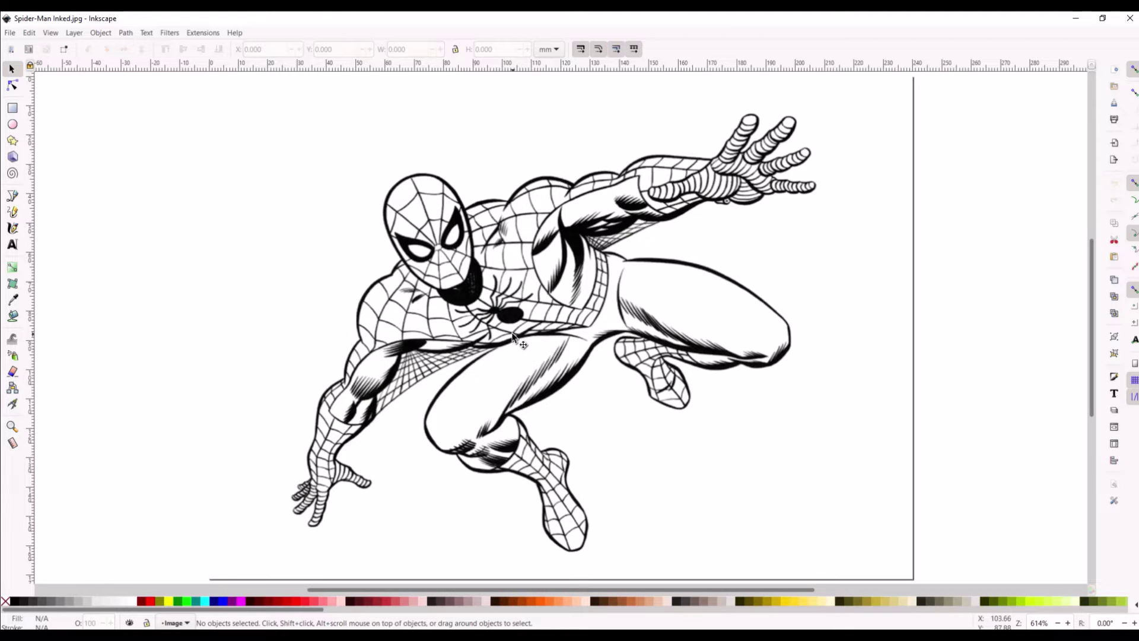
scroll(437, 265, up, 2)
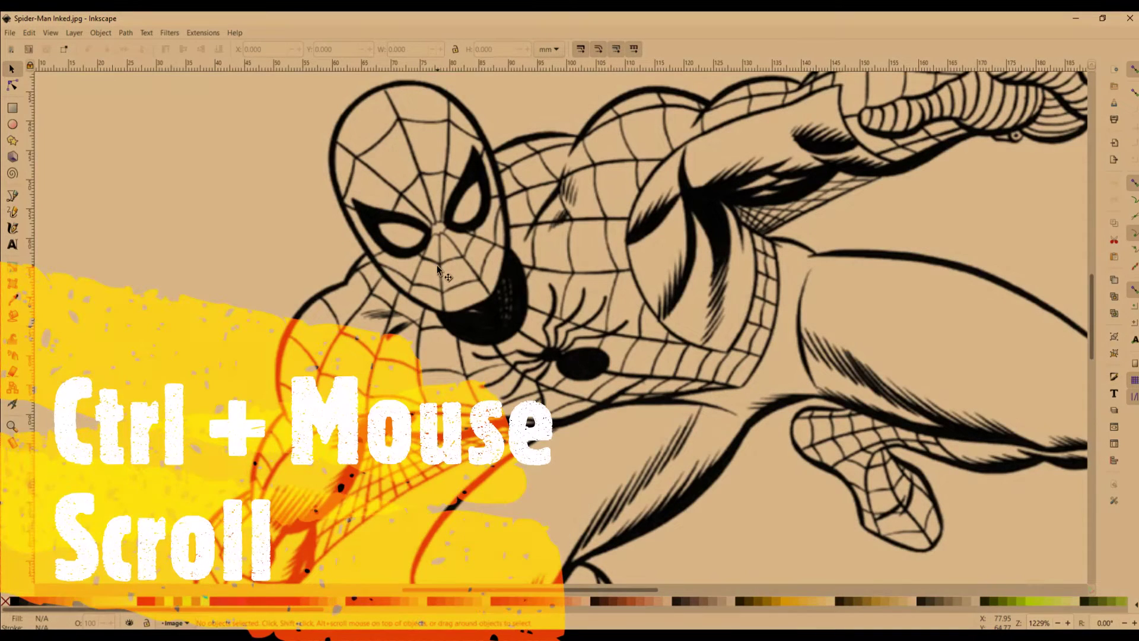
scroll(436, 265, up, 6)
scroll(437, 264, down, 6)
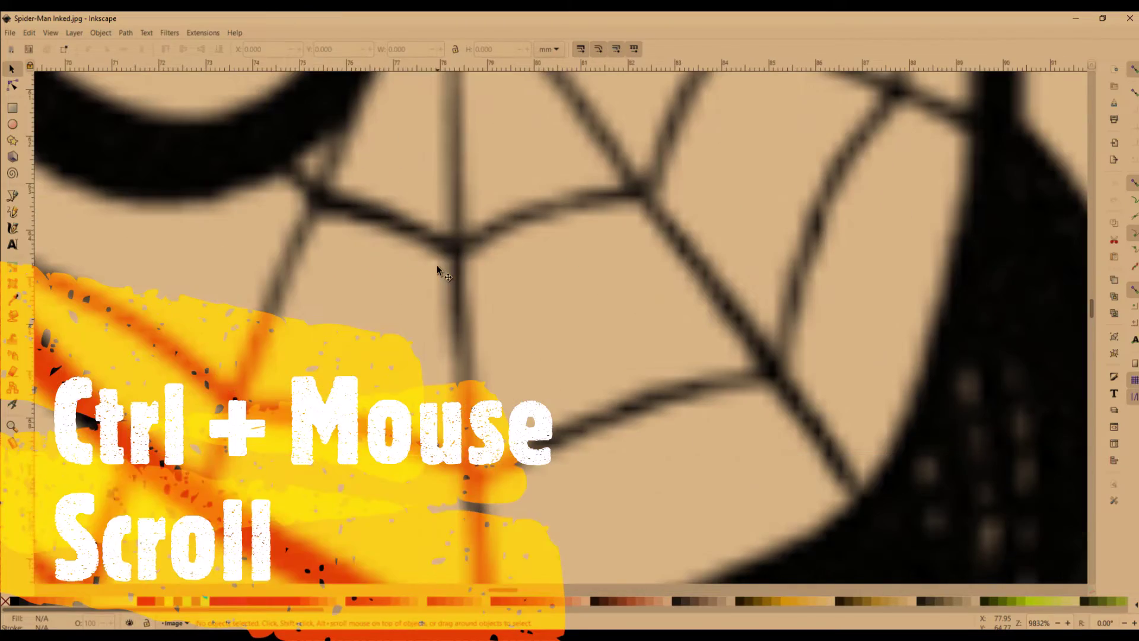
scroll(438, 270, down, 2)
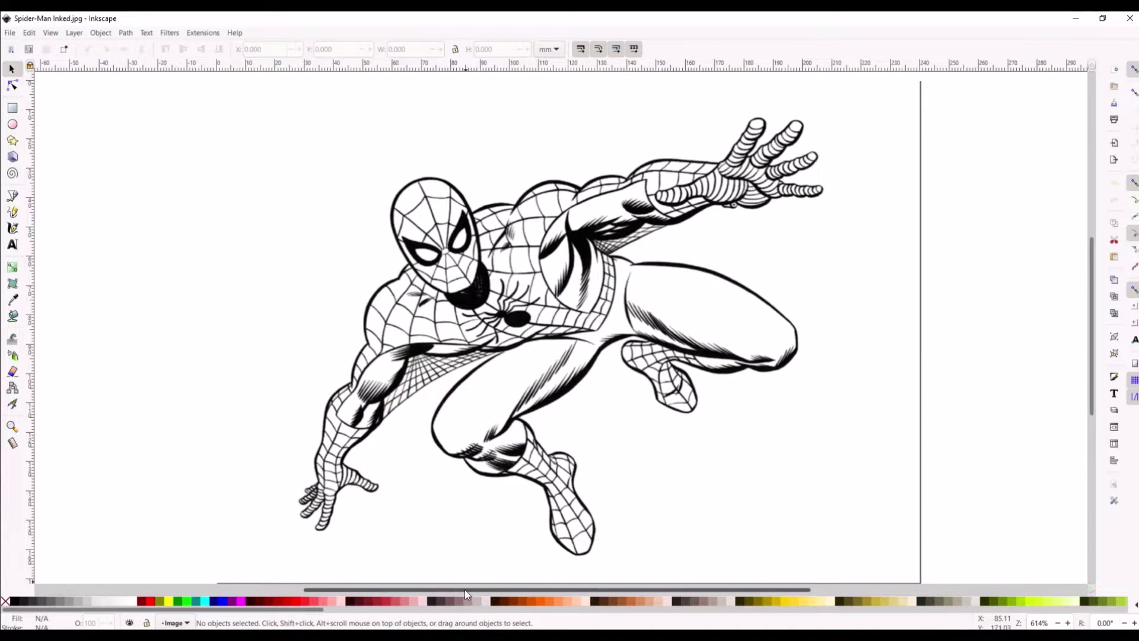
drag(465, 589, 530, 590)
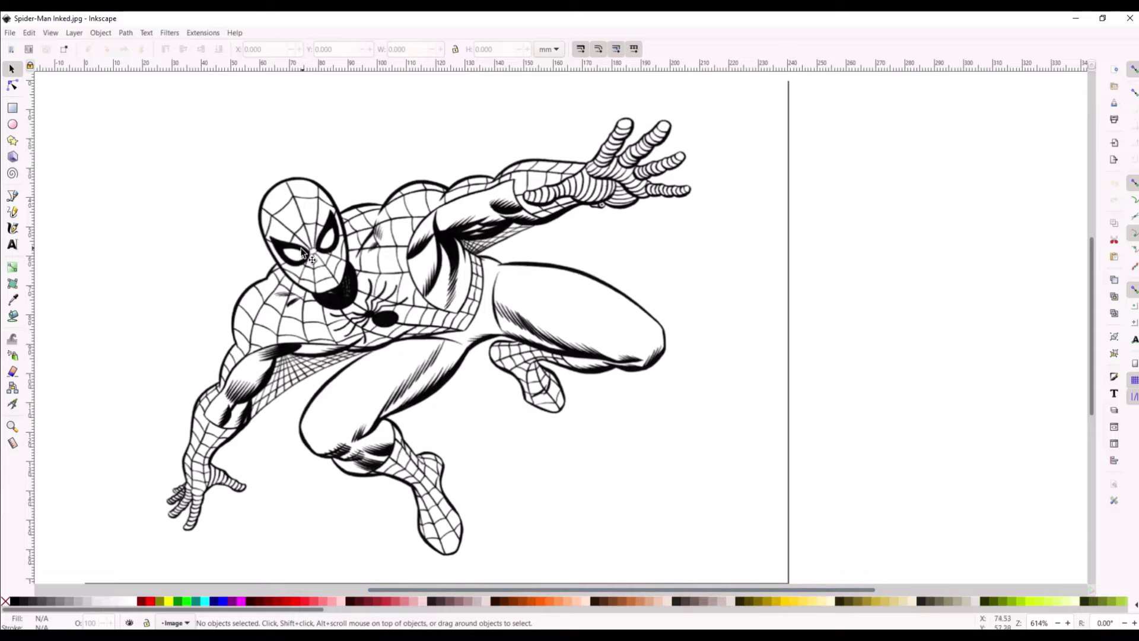
Select the Spider-Man image and open Trace Bitmap for it.
click(306, 297)
ctrl+scroll(433, 430, down, 1)
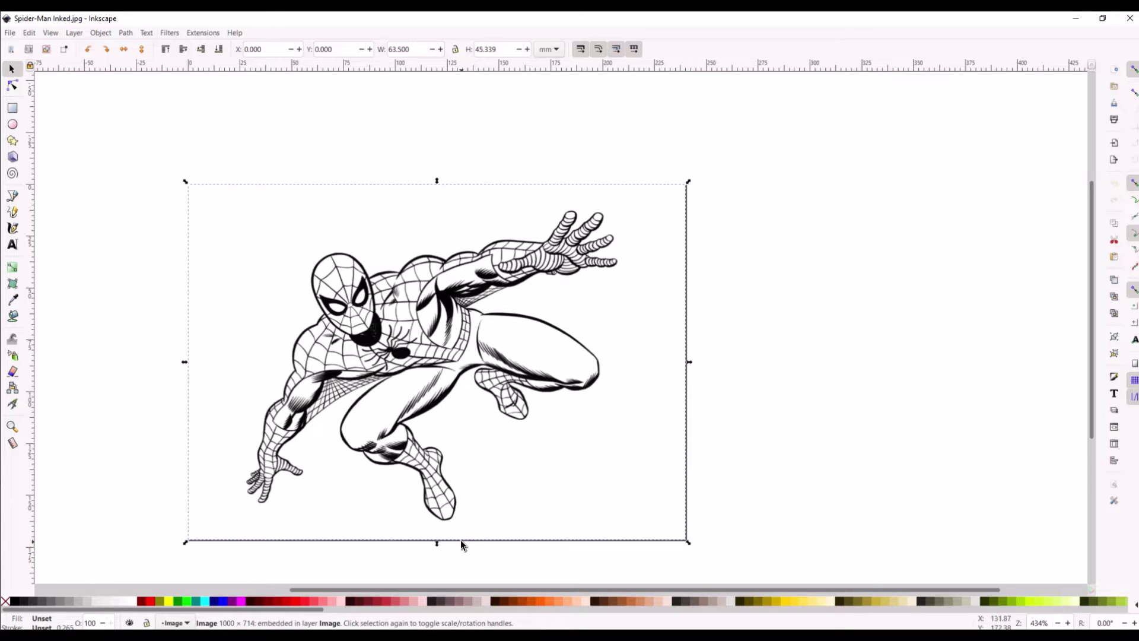
click(149, 369)
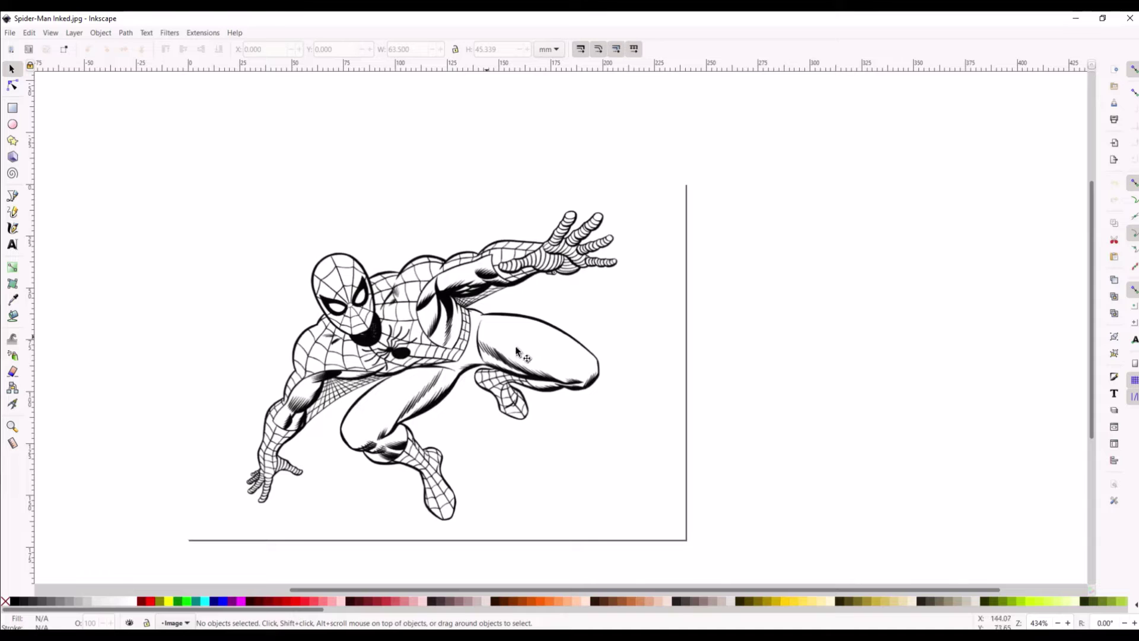
click(438, 424)
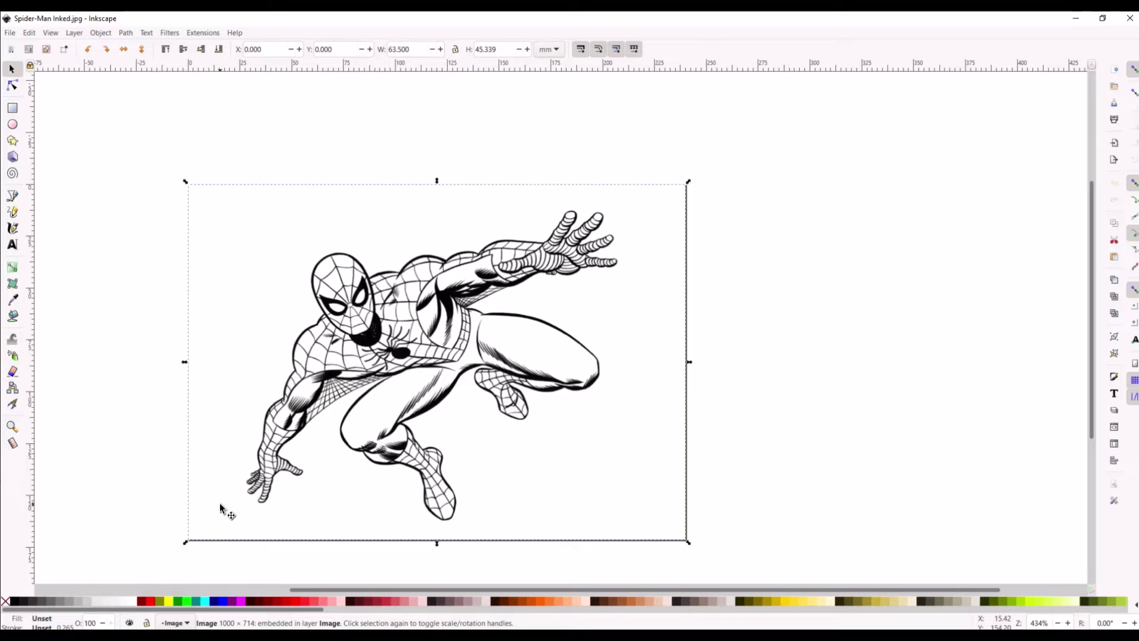
click(125, 32)
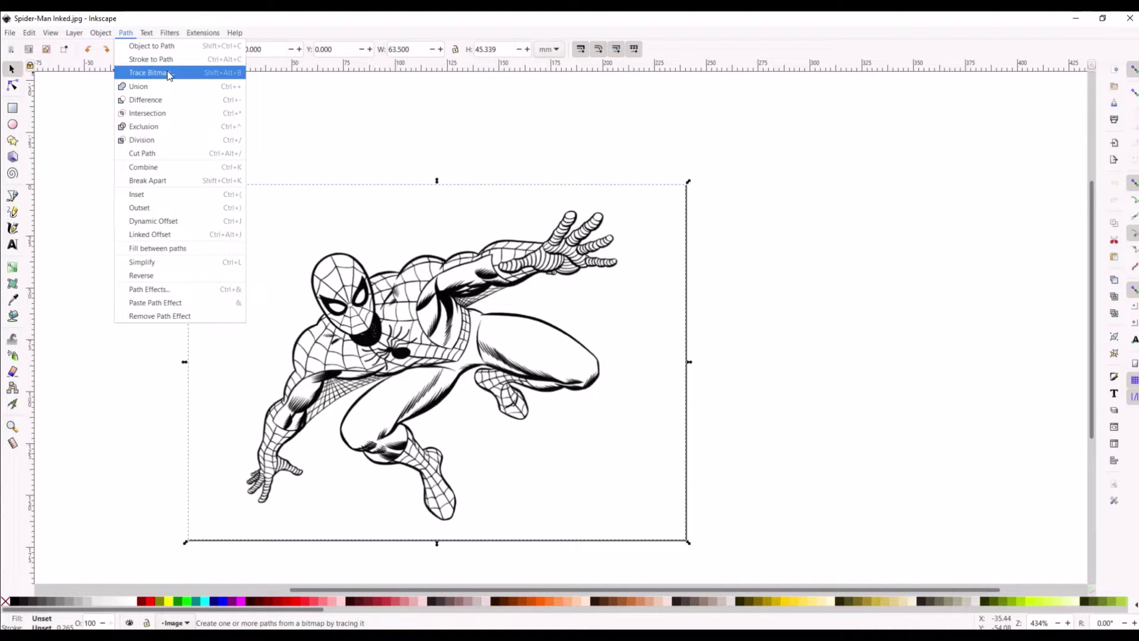
click(168, 74)
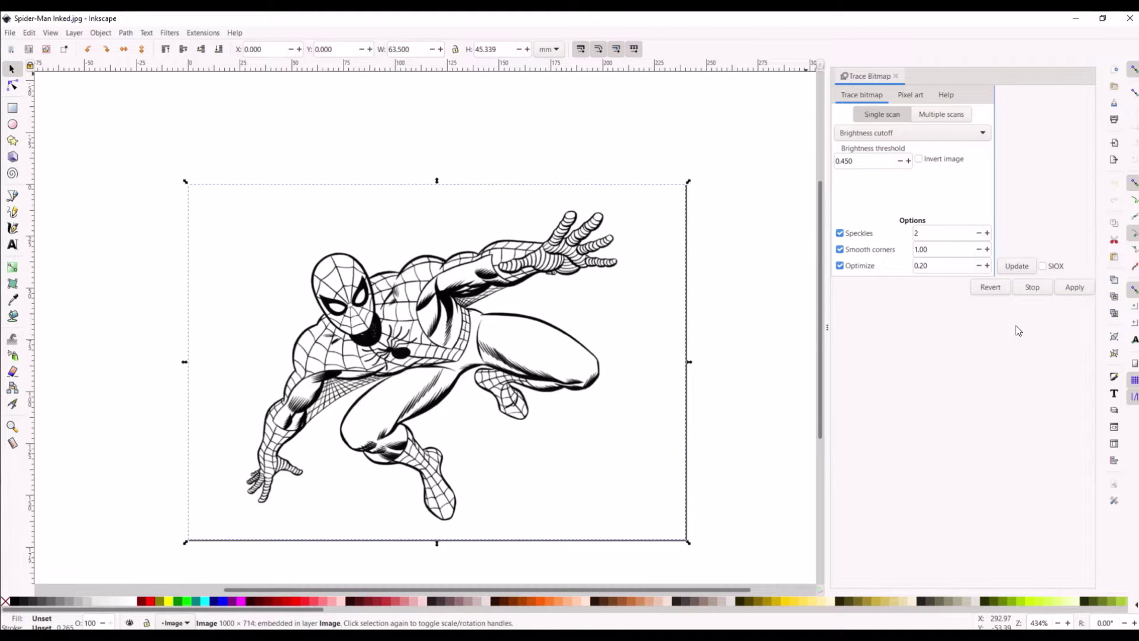
Check the installed Inkscape version in the program information and close it again.
click(233, 33)
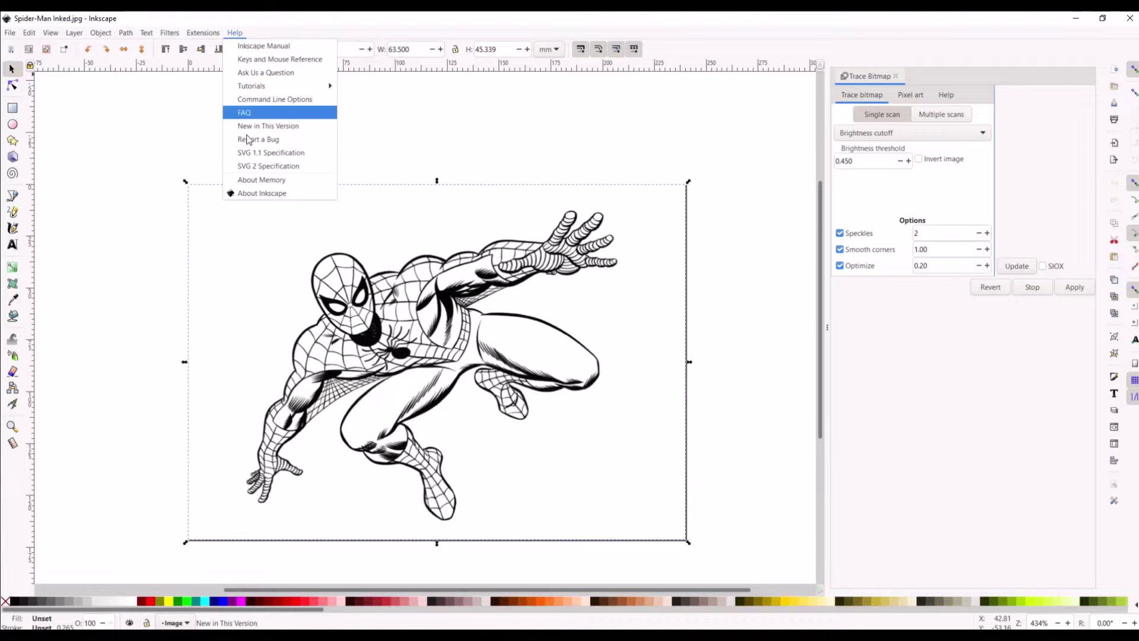
click(254, 196)
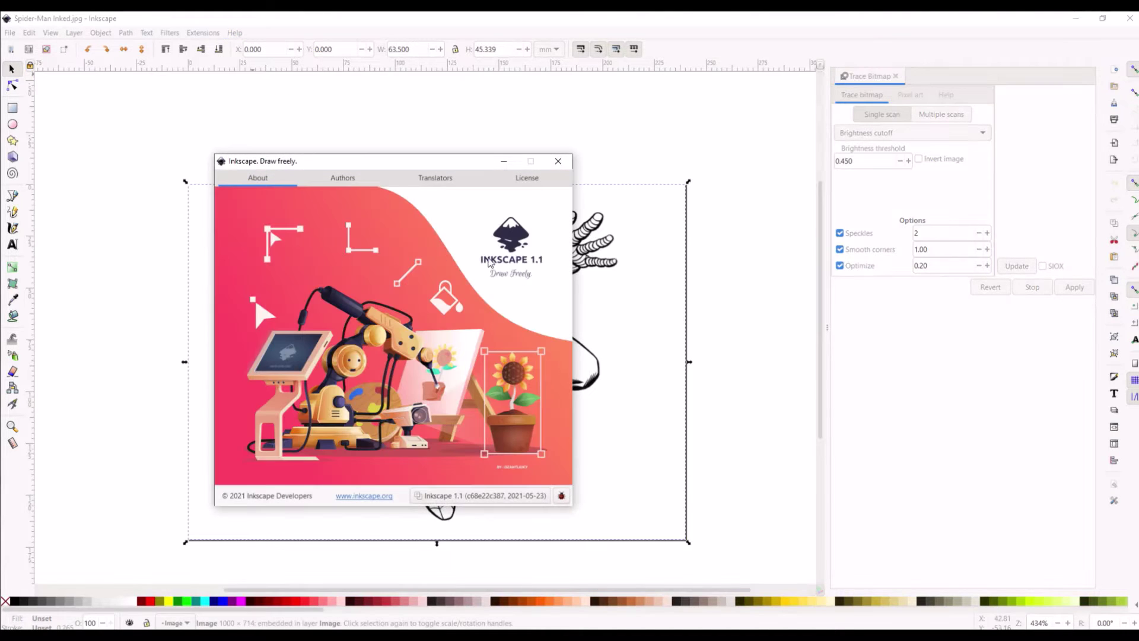
drag(356, 164, 392, 136)
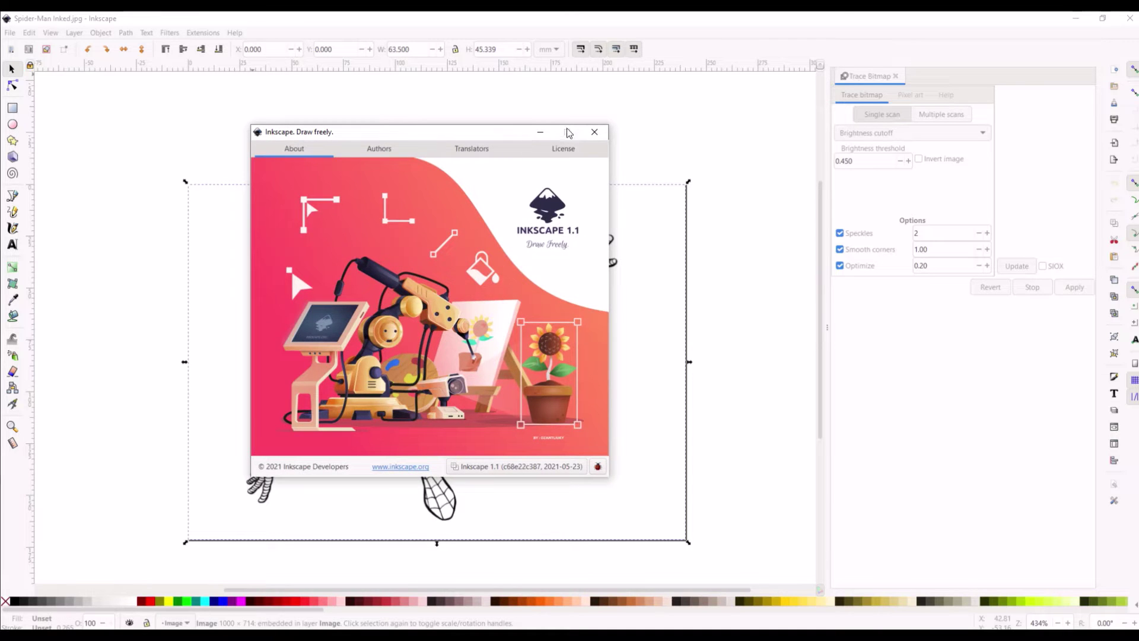
click(588, 133)
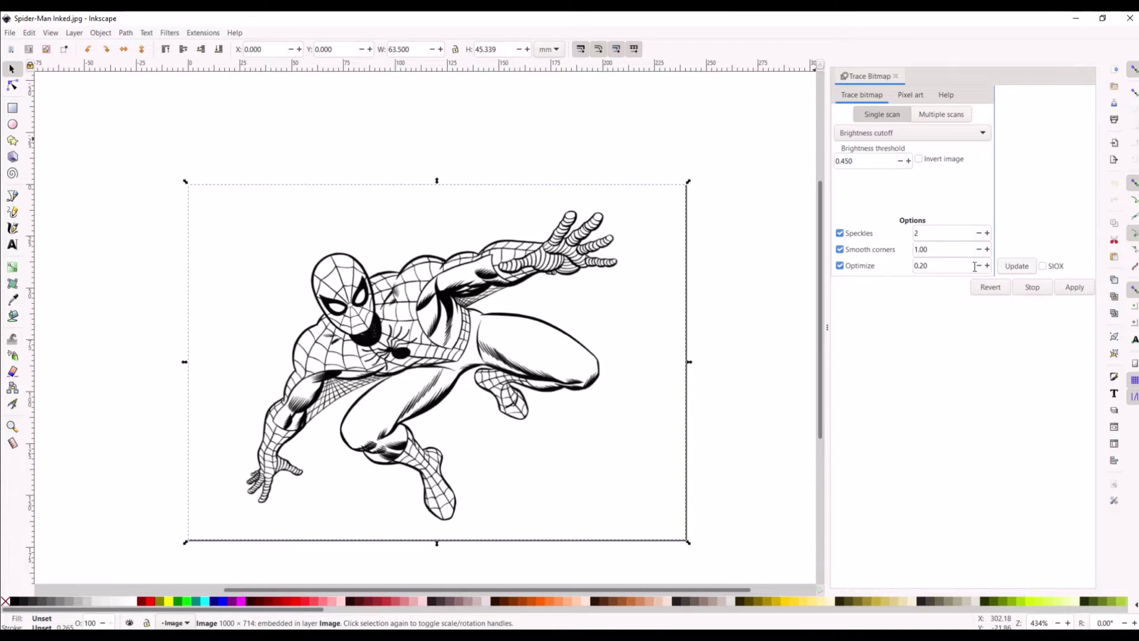
Preview the single-scan brightness cutoff trace, trying brightness thresholds of 0.740 and 1.000.
click(1028, 270)
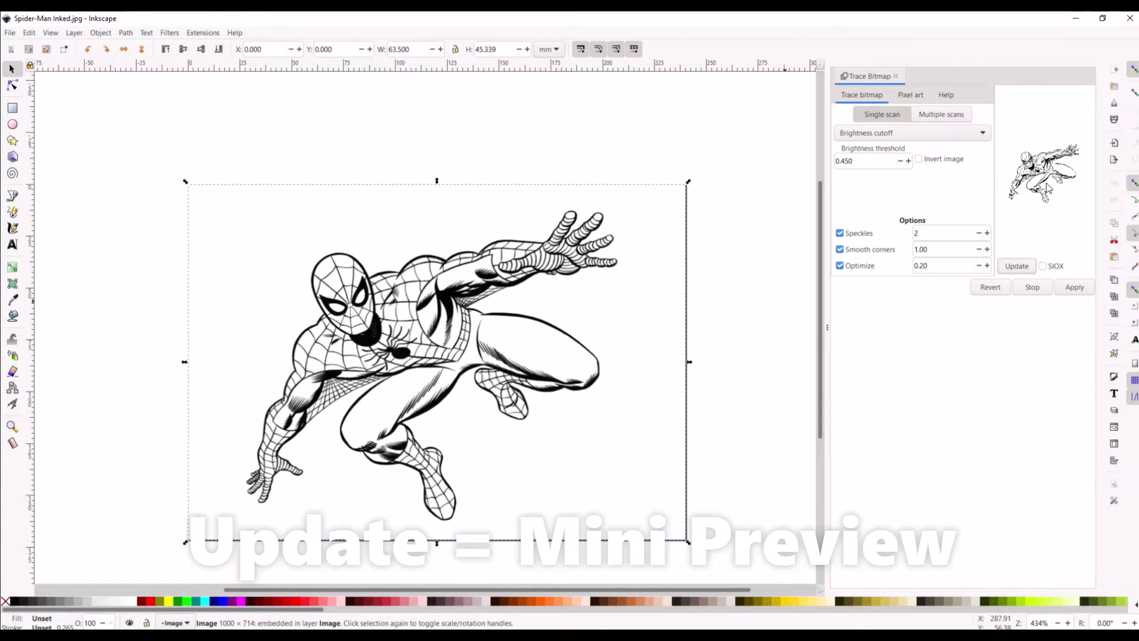
click(909, 161)
click(909, 161)
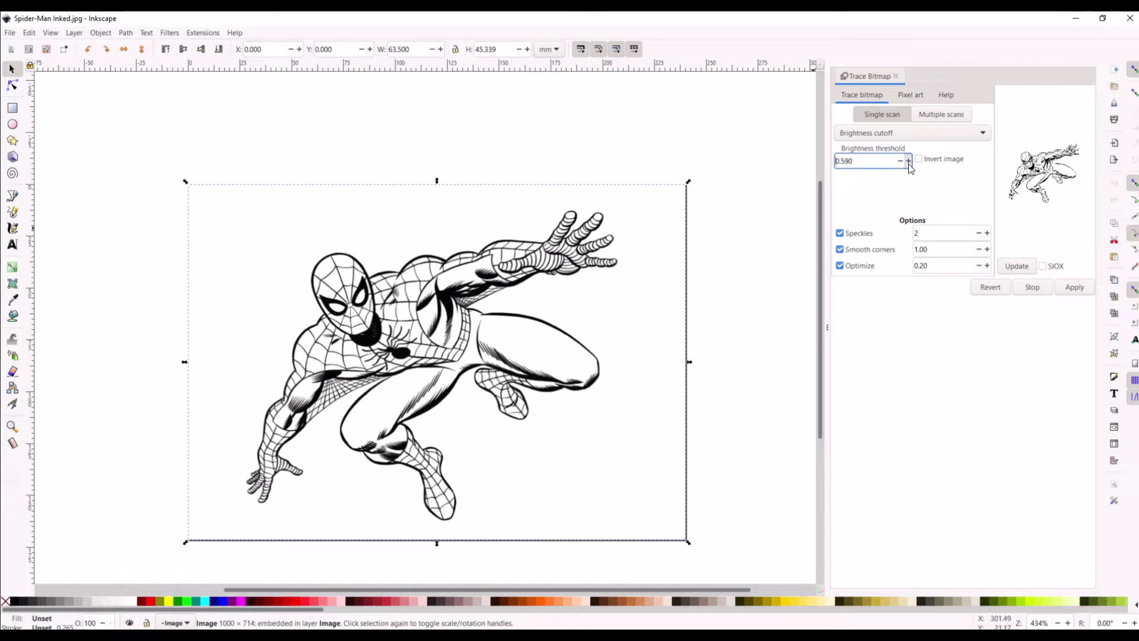
click(1016, 266)
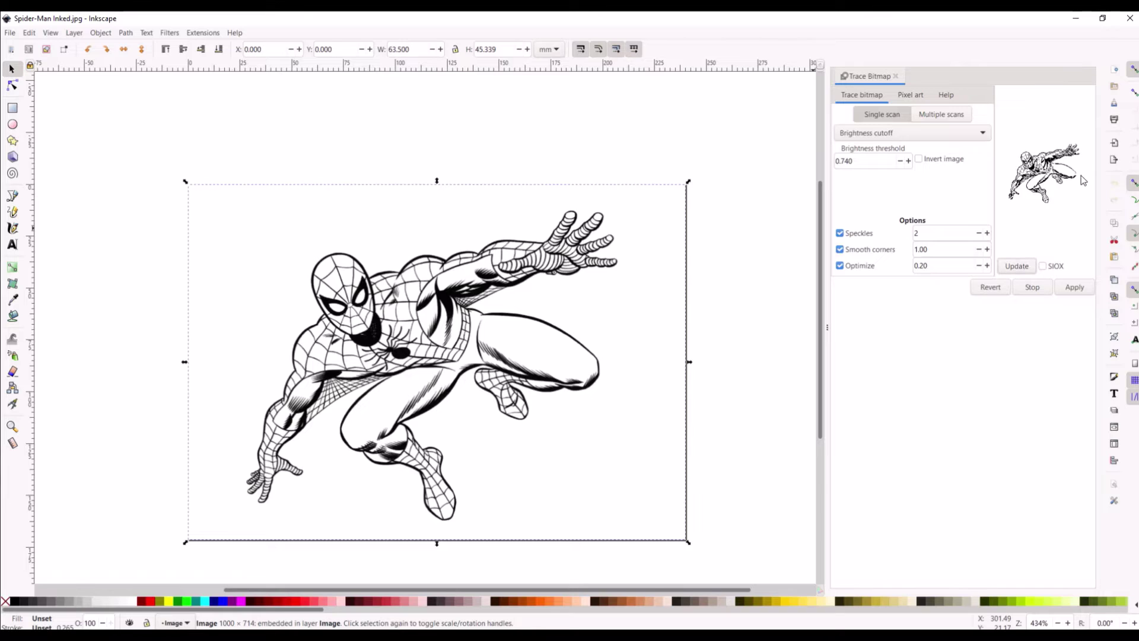
click(908, 161)
click(1015, 266)
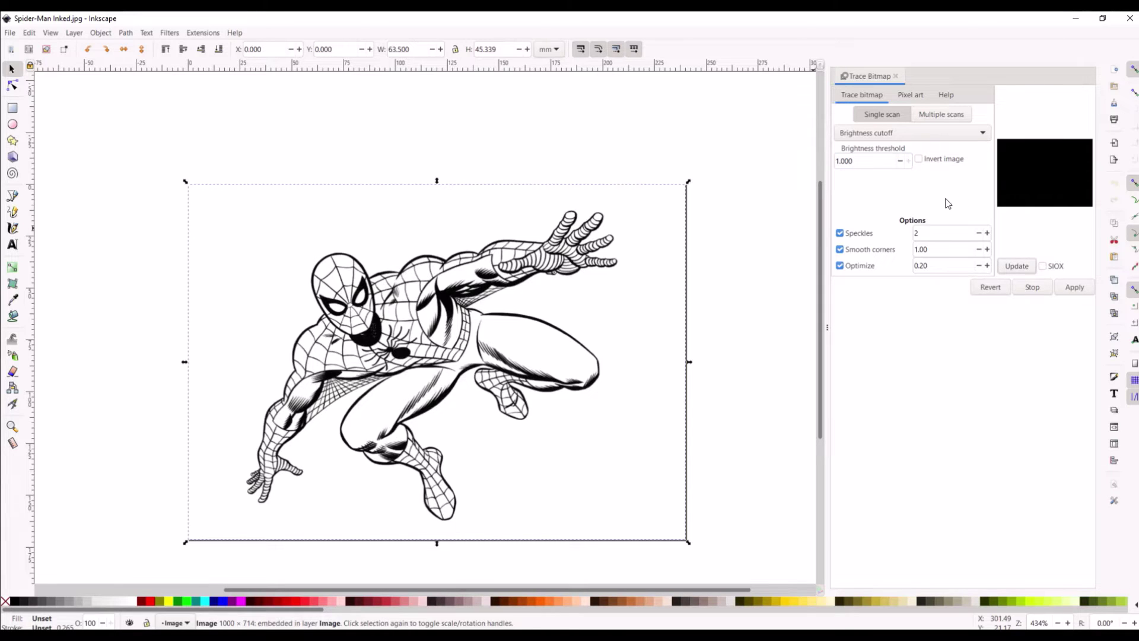
Lower the brightness threshold to 0.170 and update the trace preview.
click(901, 161)
click(901, 161)
click(902, 162)
click(901, 161)
click(1012, 267)
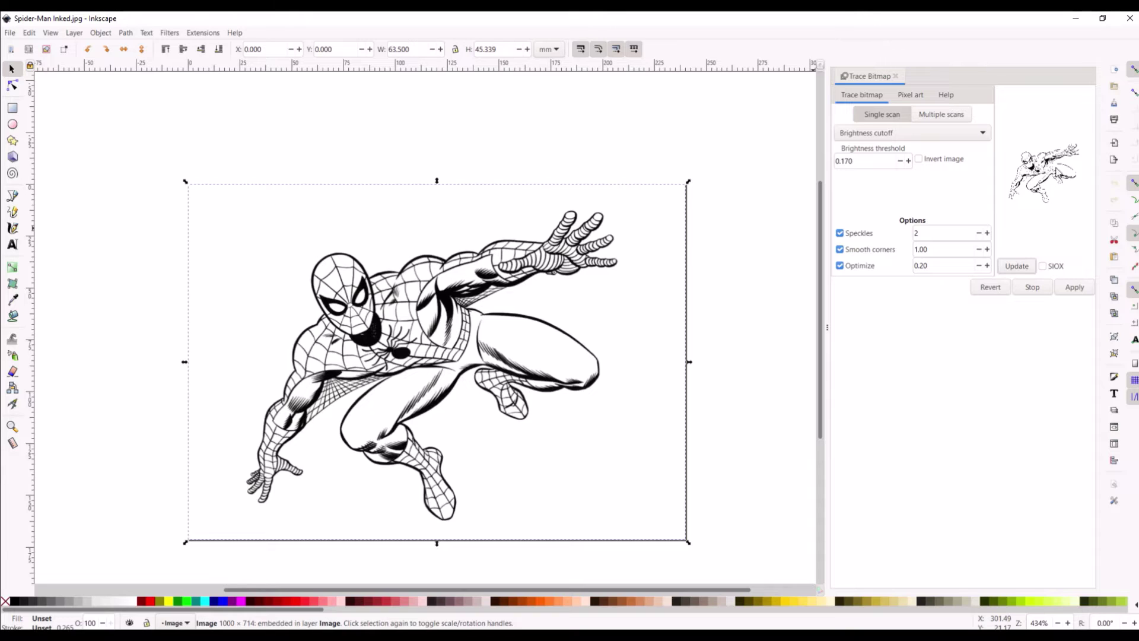
Trace the image with a brightness threshold of 0.550, and undo that trace.
click(908, 162)
click(910, 163)
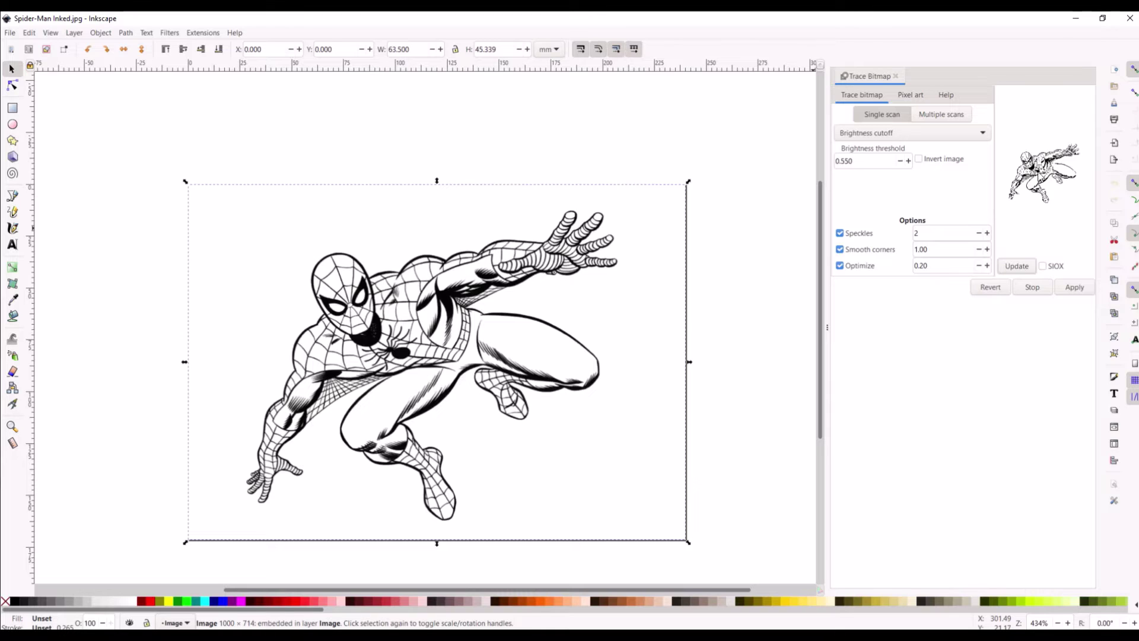
click(1075, 291)
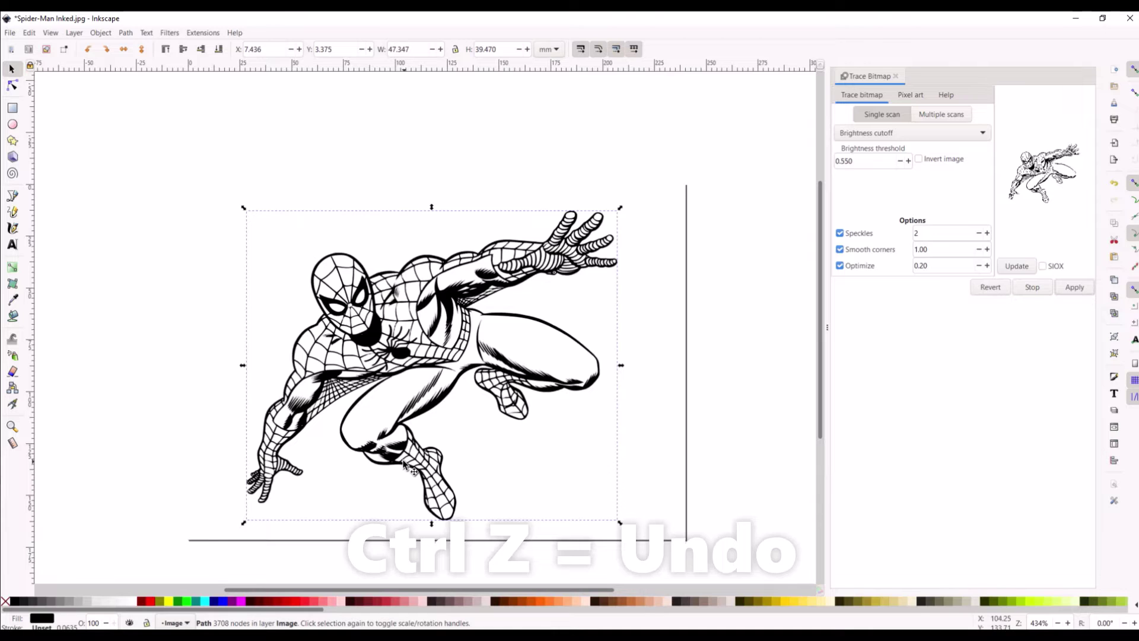
key(ctrl+z)
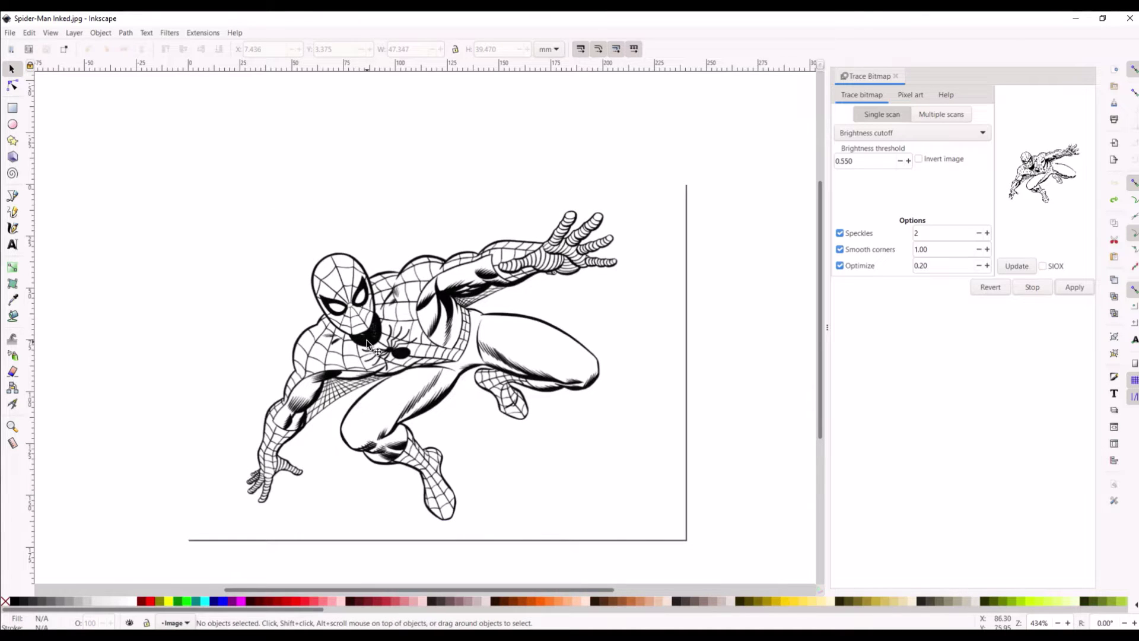
Reselect the Spider-Man image and trace it with brightness cutoff at a threshold of 0.530.
click(346, 308)
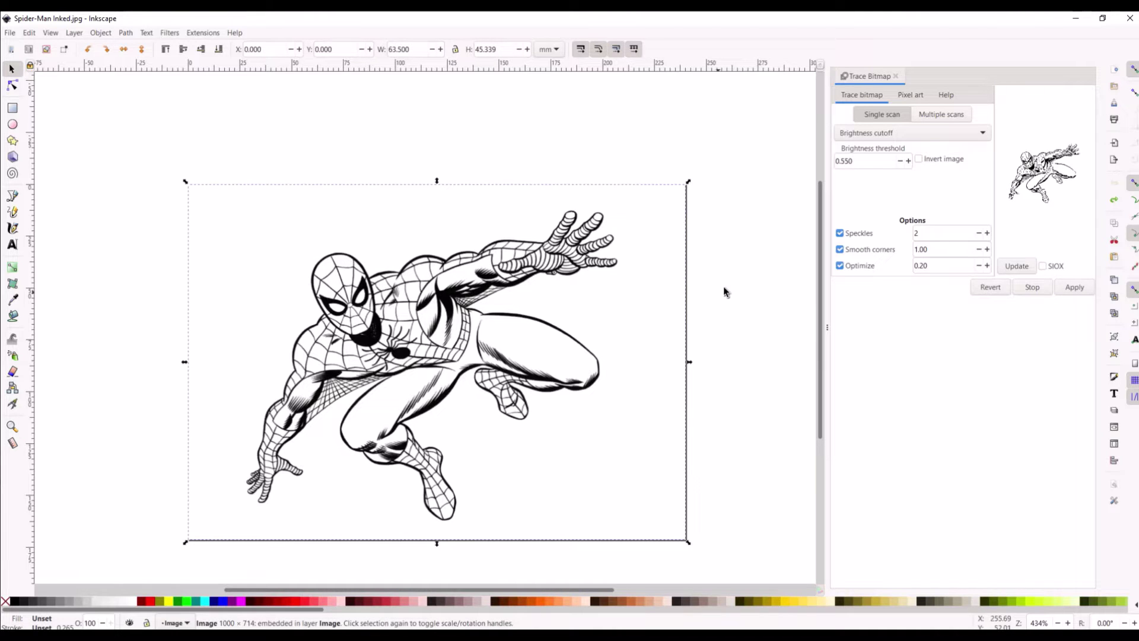
double_click(901, 162)
click(1071, 288)
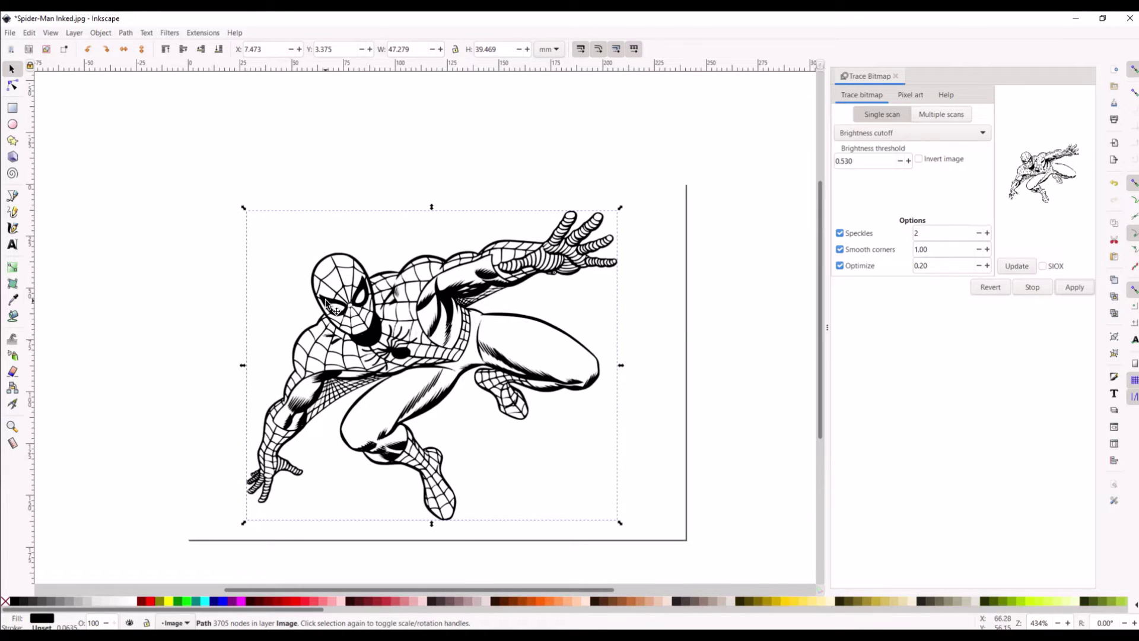
Move the traced Spider-Man path up and to the left off the original image, and reselect it on its own.
mouse_move(325, 304)
mouse_down()
mouse_move(204, 213)
mouse_move(117, 182)
mouse_up()
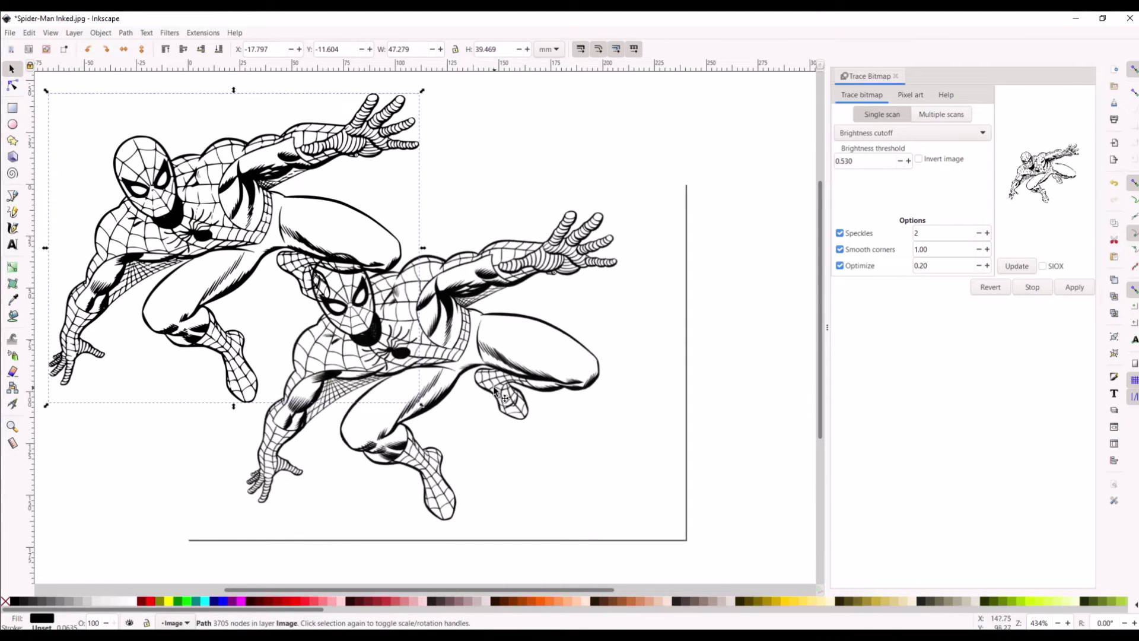
click(182, 440)
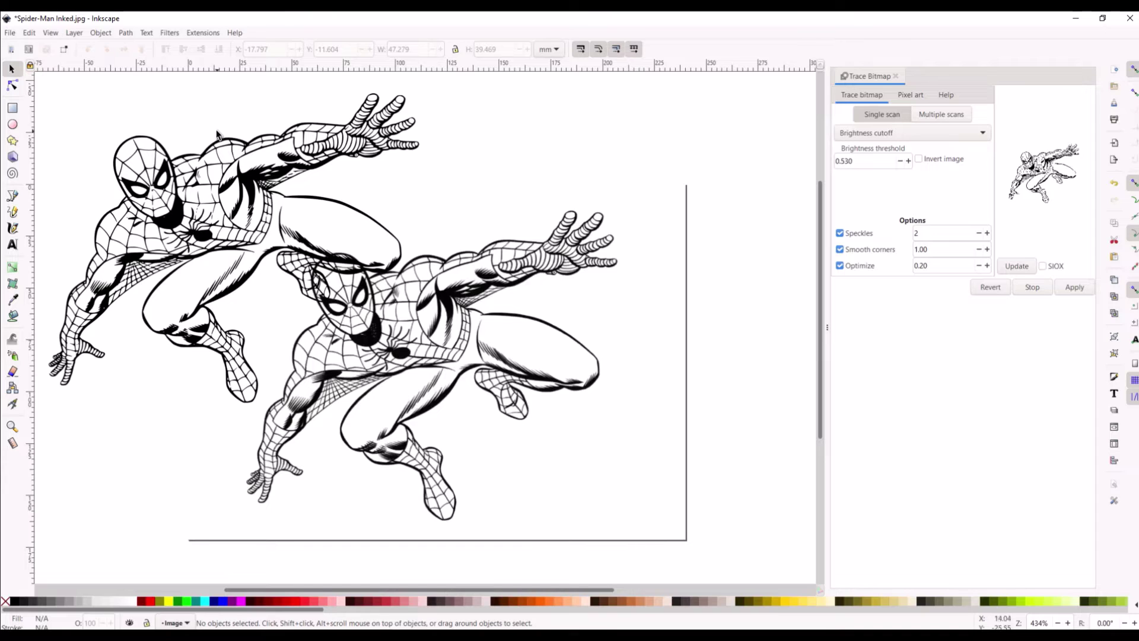
click(70, 219)
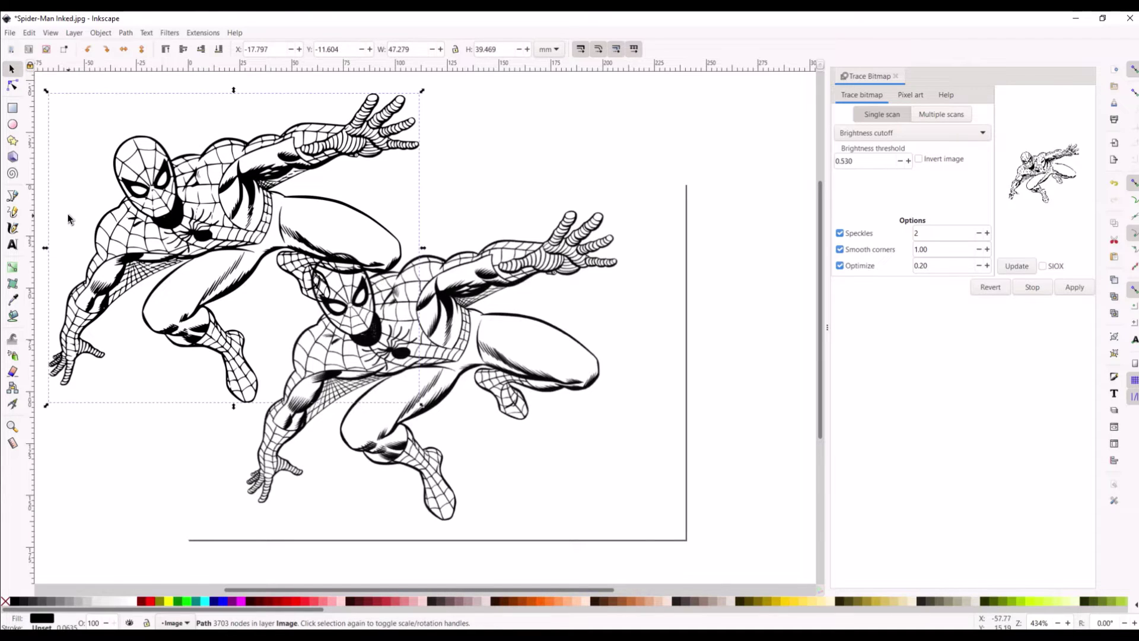
click(100, 211)
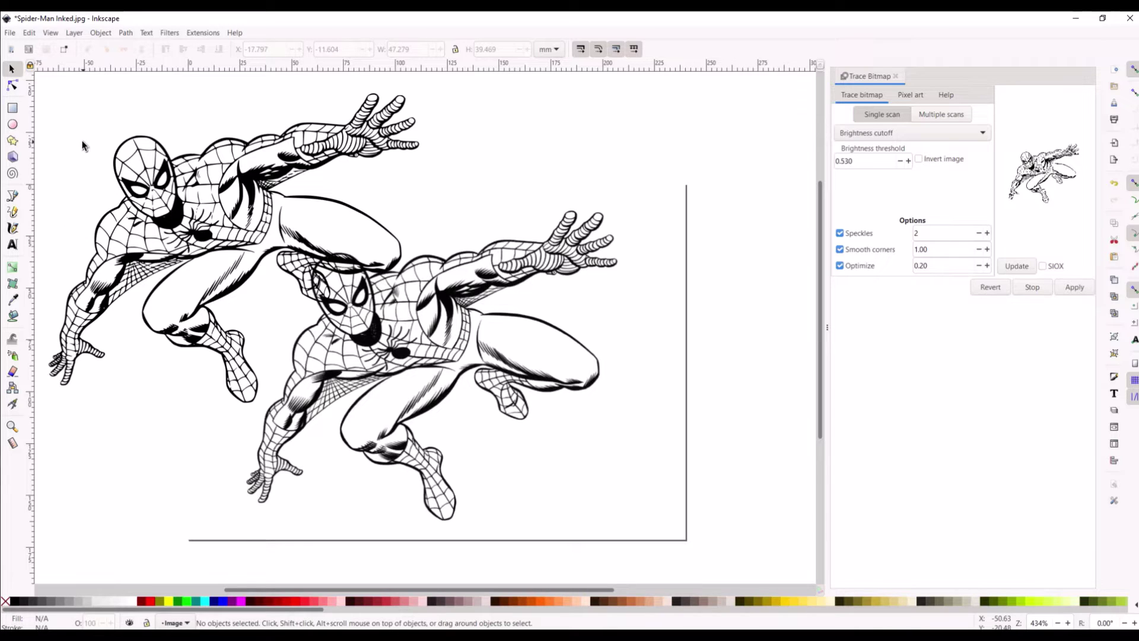
click(129, 188)
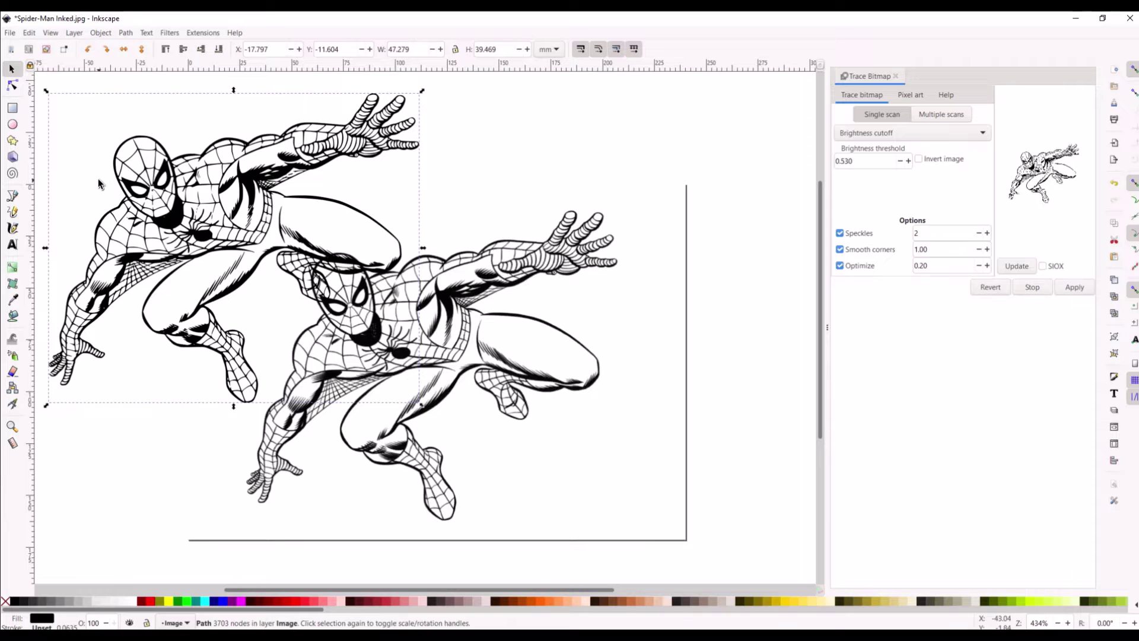
key(Escape)
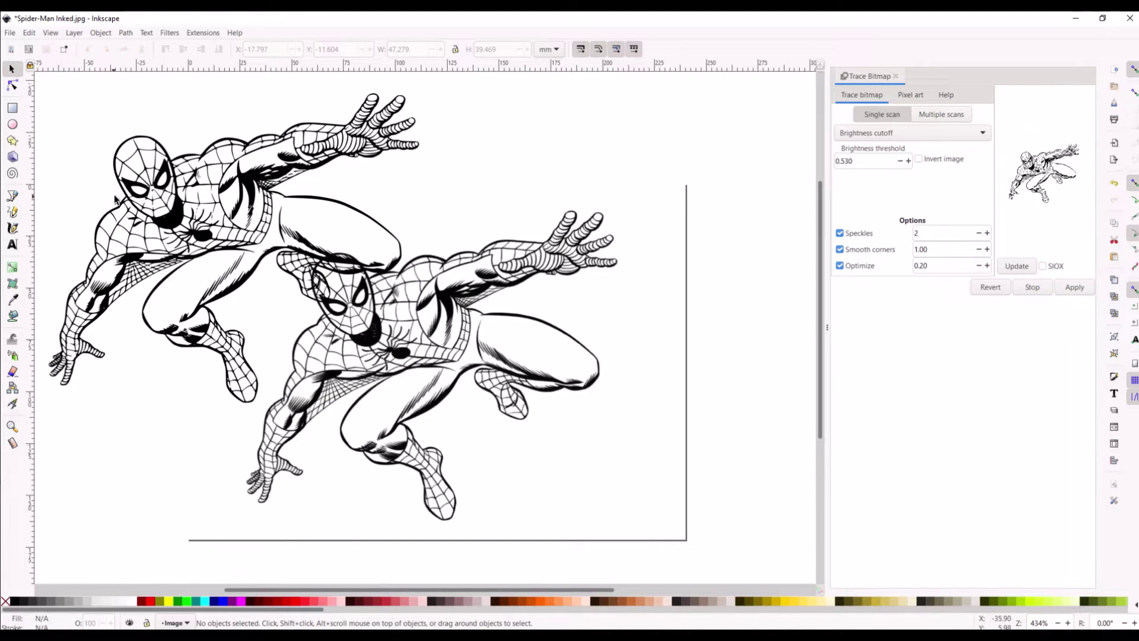
click(137, 195)
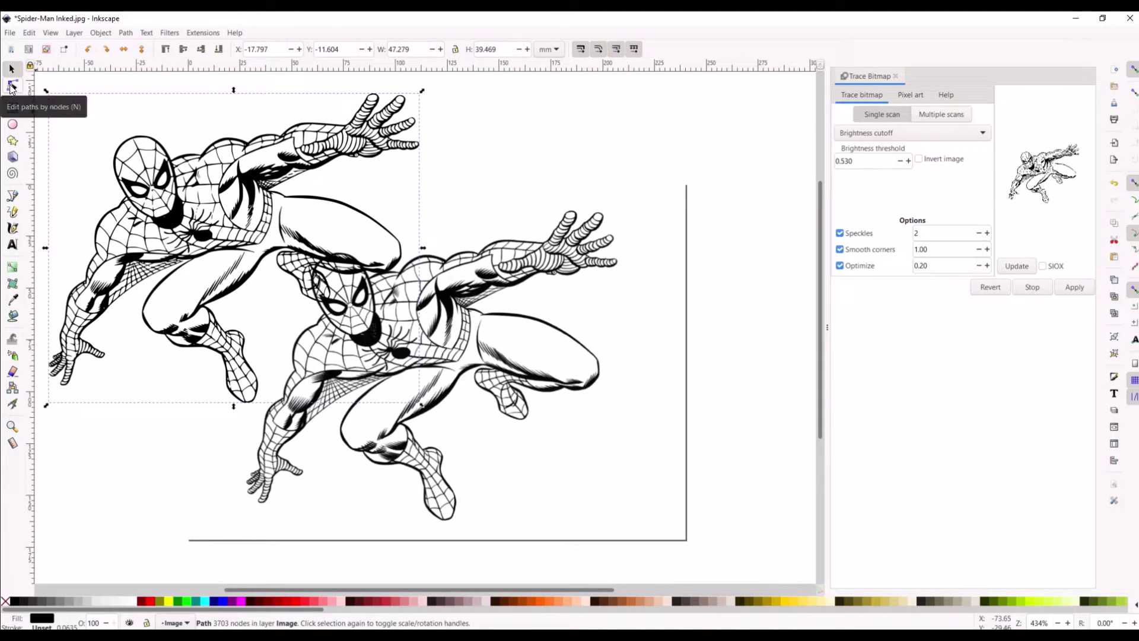
Move the original bitmap away from the trace and display the traced path's nodes for inspection.
click(12, 86)
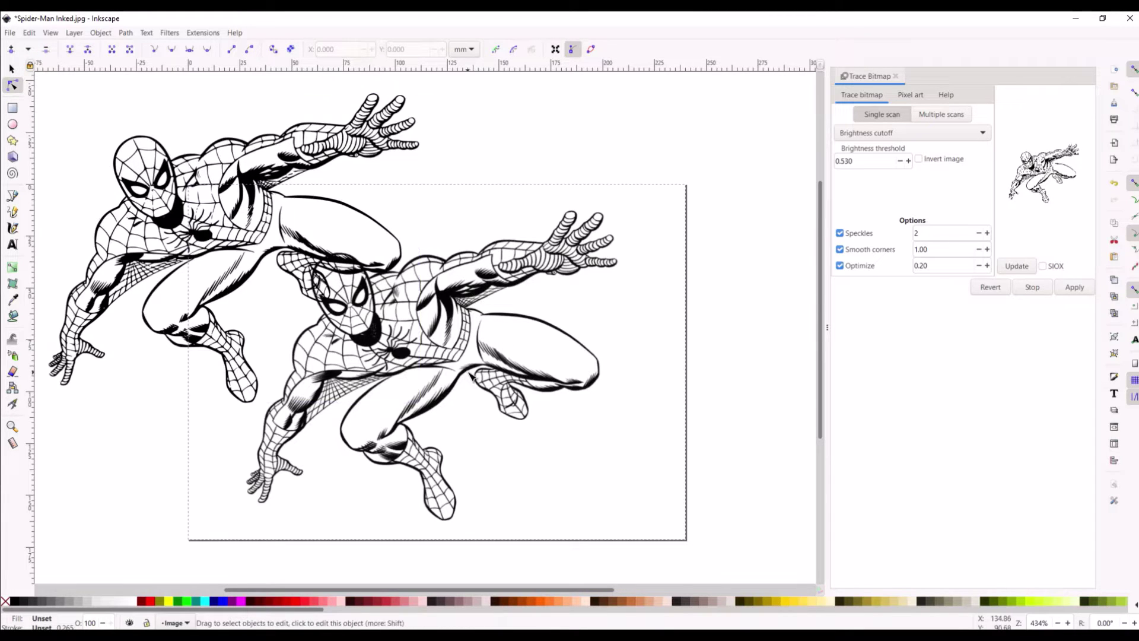
click(508, 342)
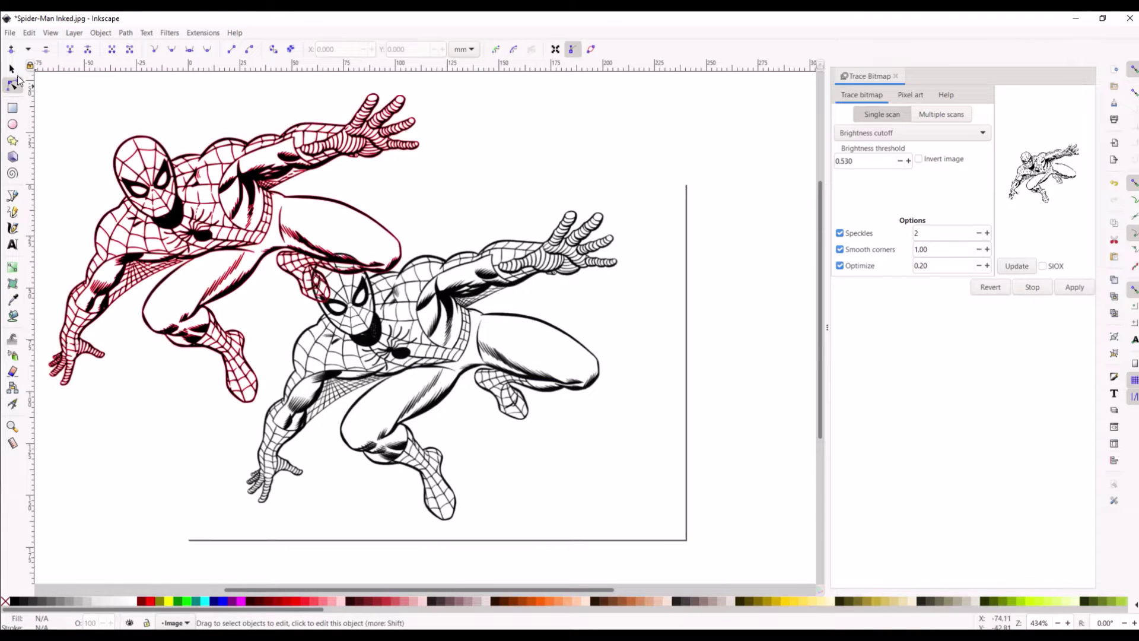
click(12, 70)
drag(409, 365, 499, 387)
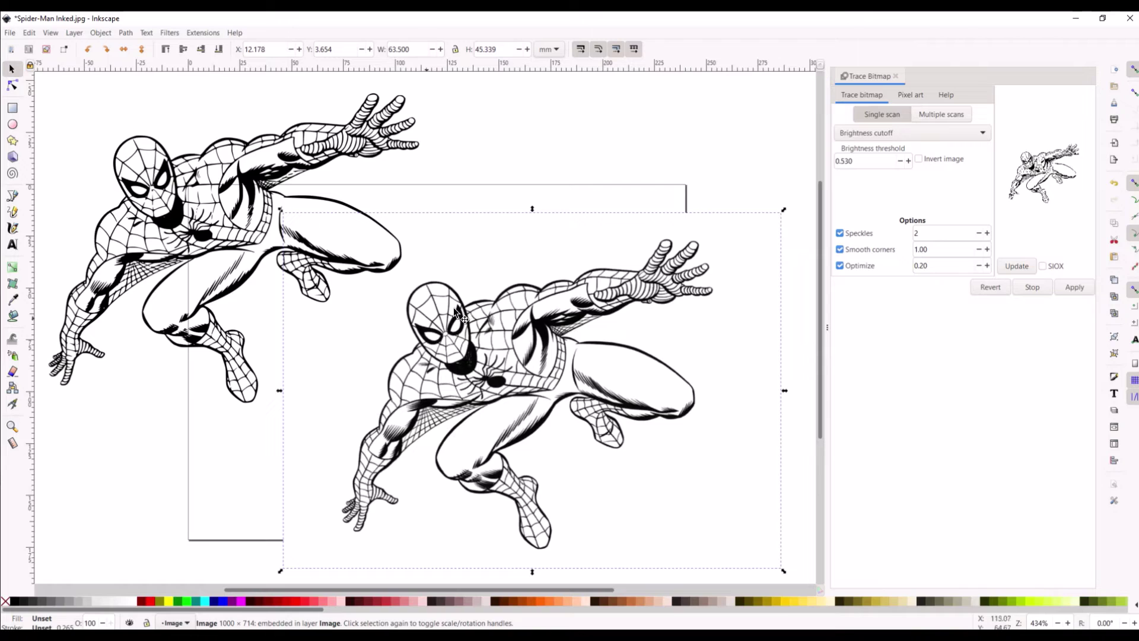
click(502, 384)
click(11, 85)
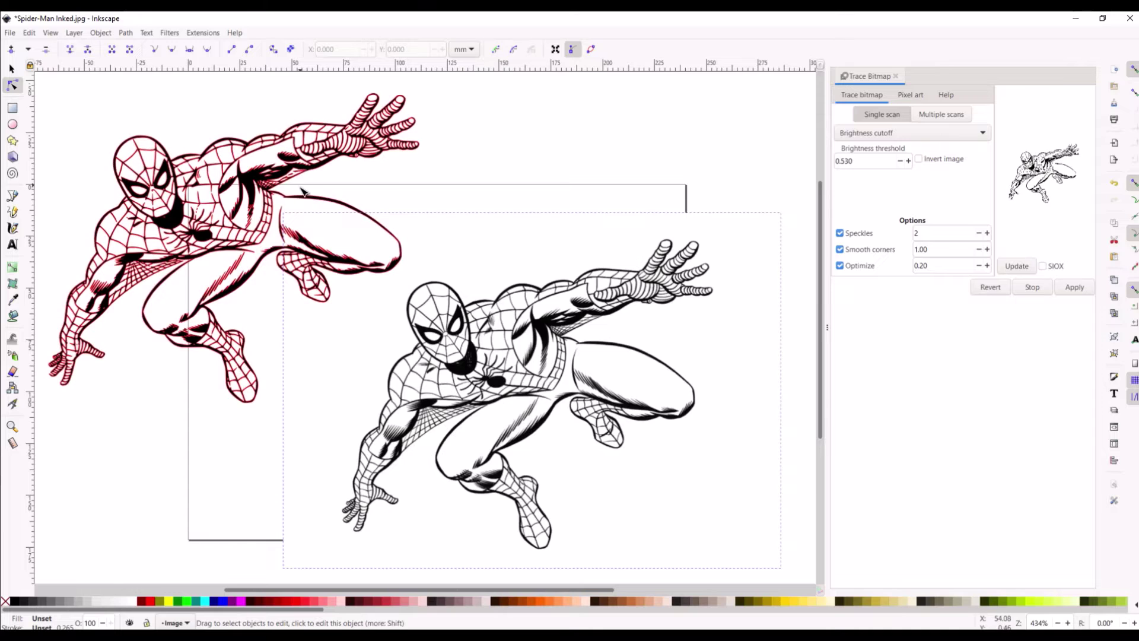
click(306, 162)
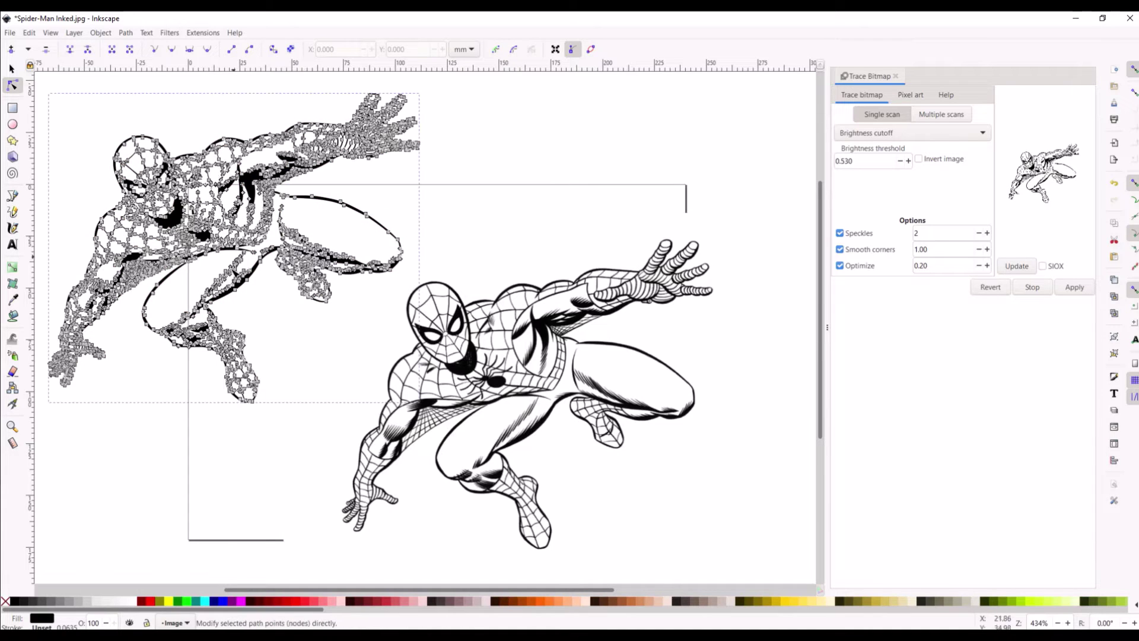
click(12, 69)
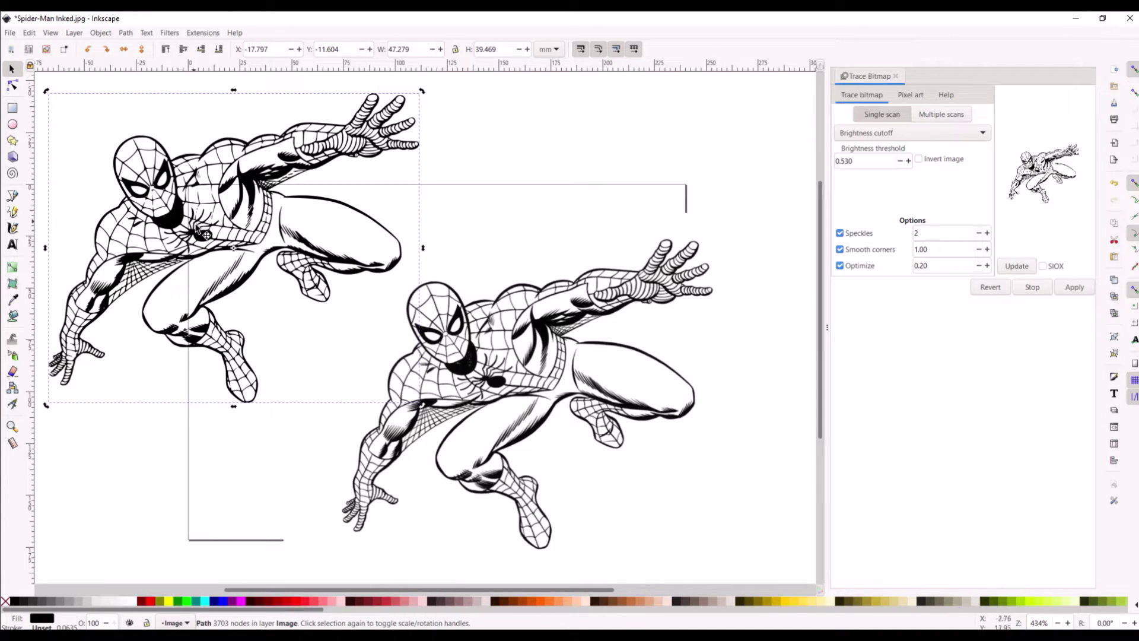
Delete the traced Spider-Man path, leaving only the original bitmap.
scroll(208, 249, up, 2)
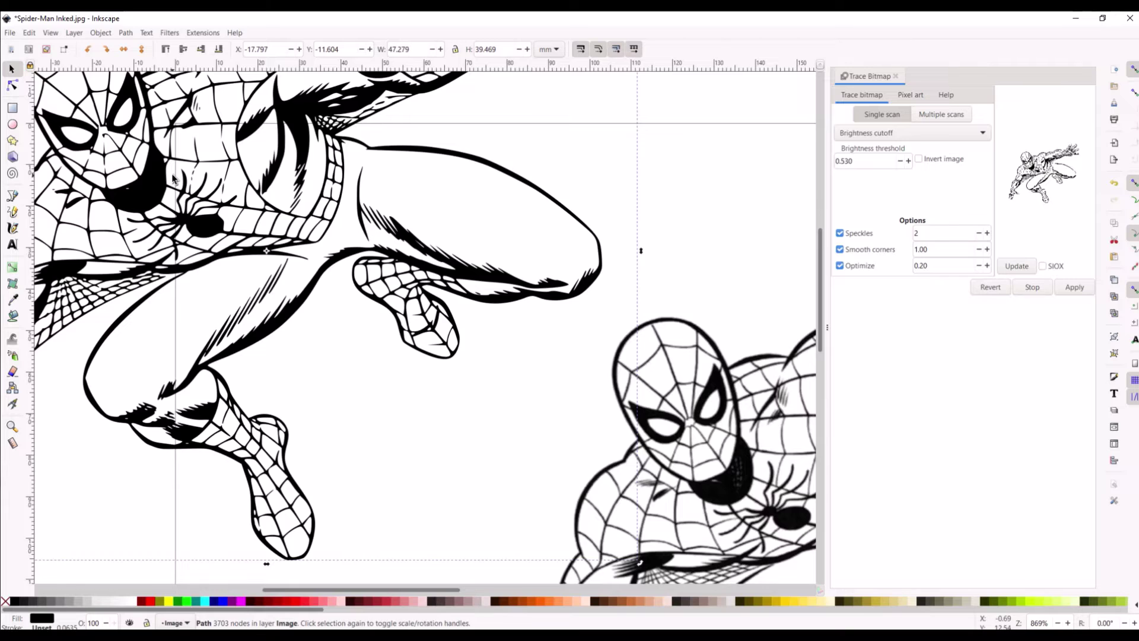
scroll(172, 181, down, 3)
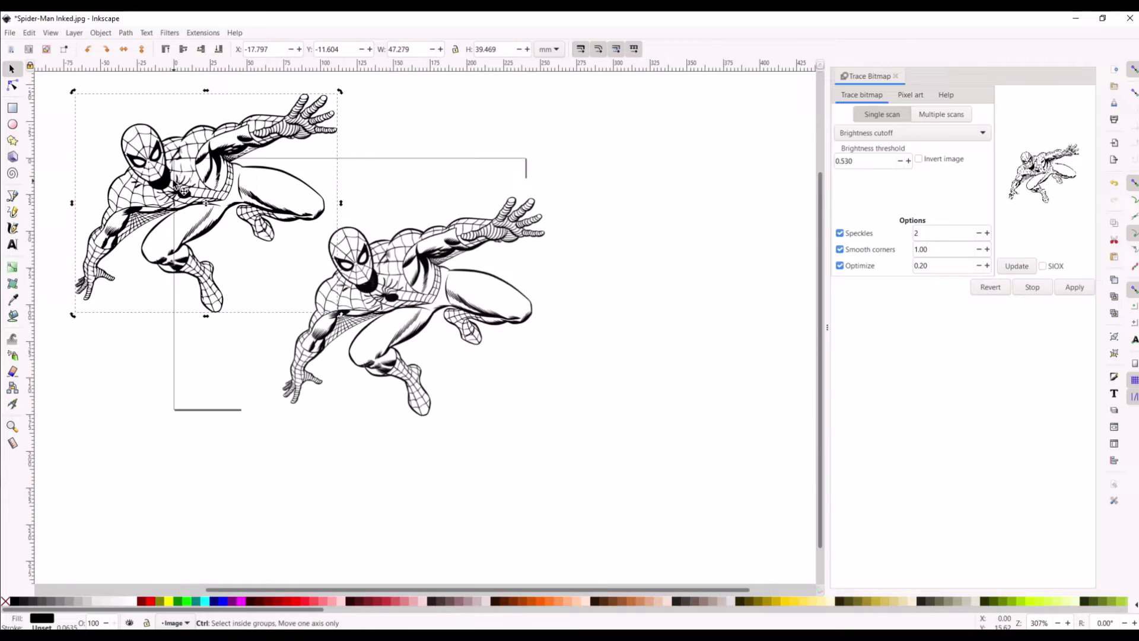
click(144, 167)
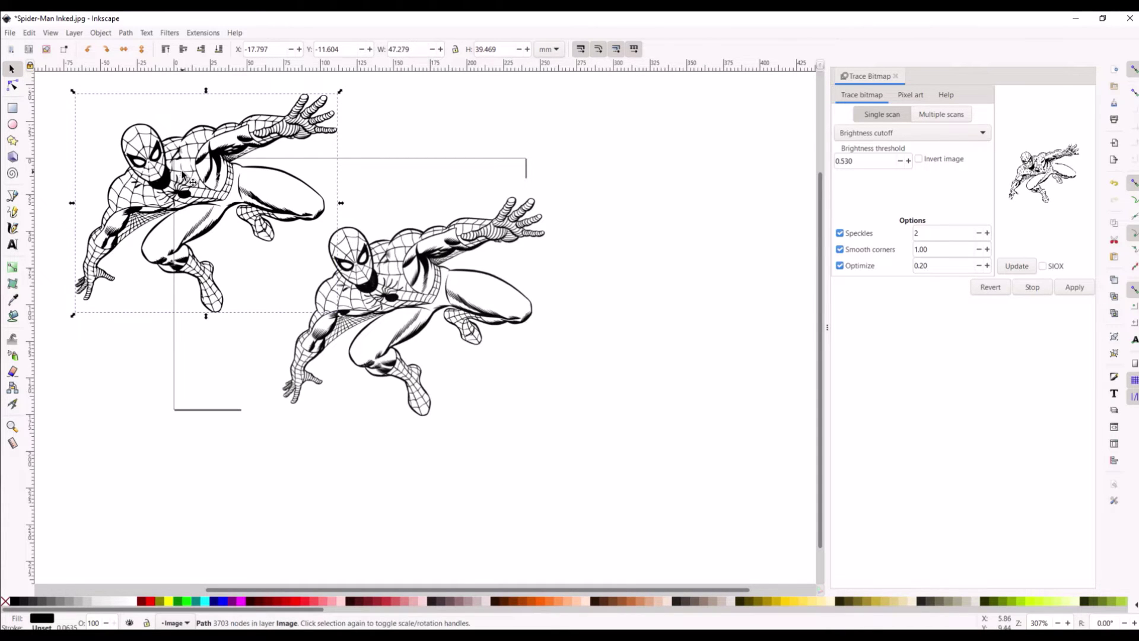
key(Delete)
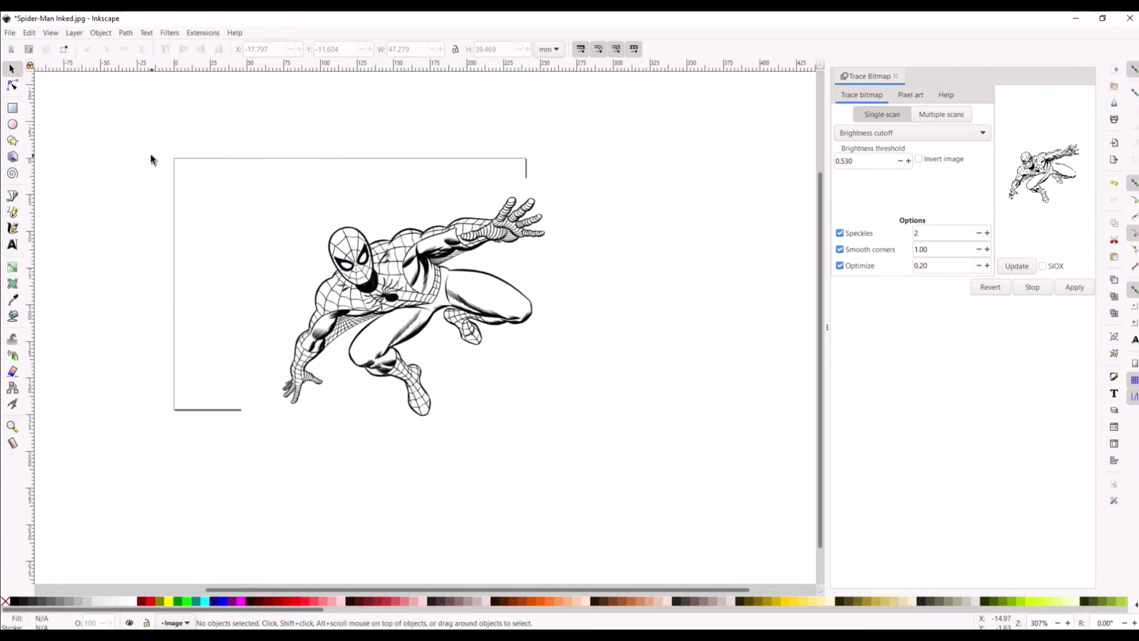
Move the original bitmap back onto the page and trace it with brightness cutoff at a threshold of 0.650.
click(348, 268)
drag(348, 269, 282, 250)
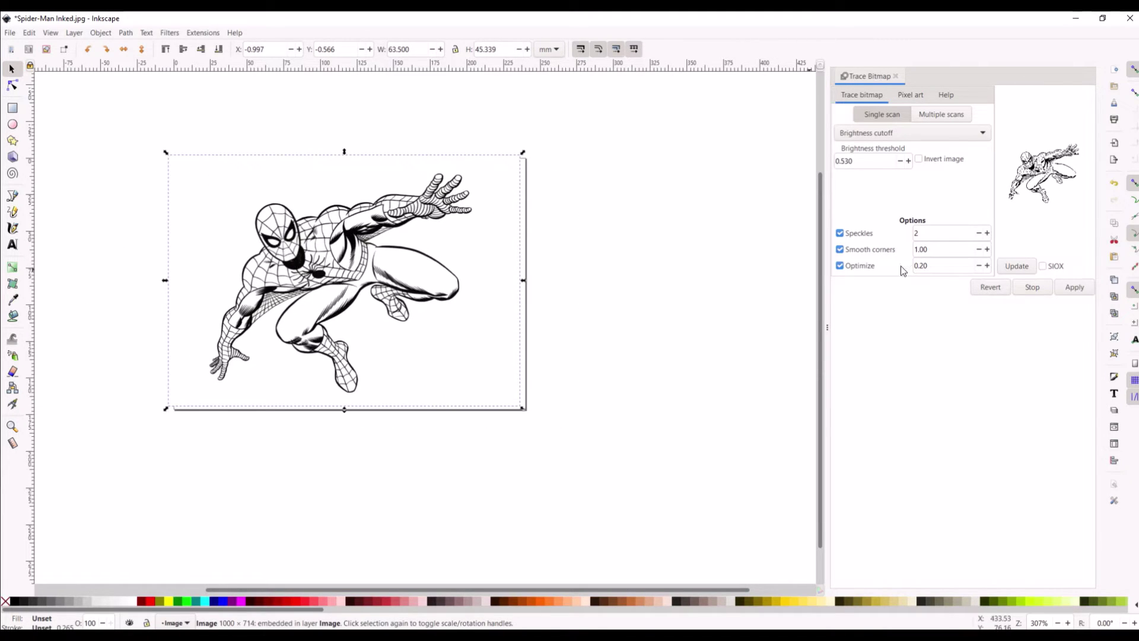
click(907, 161)
click(1015, 268)
click(1074, 288)
Move the new traced path down and to the right, off the original bitmap.
ctrl+scroll(336, 294, up, 1)
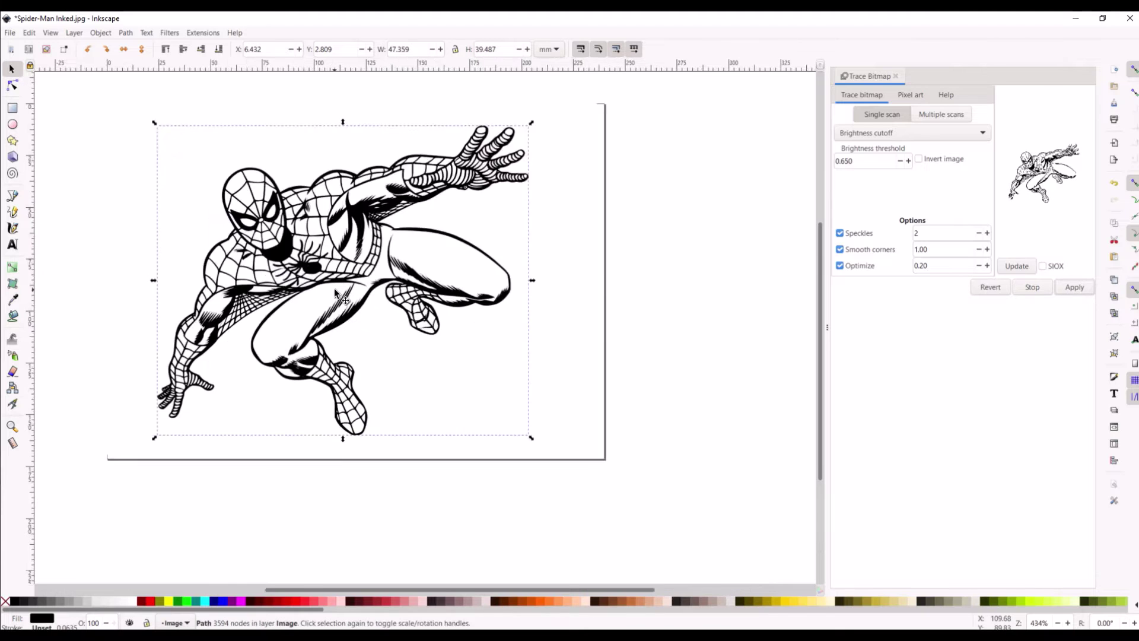
ctrl+scroll(336, 294, up, 1)
drag(307, 260, 518, 431)
scroll(519, 431, down, 1)
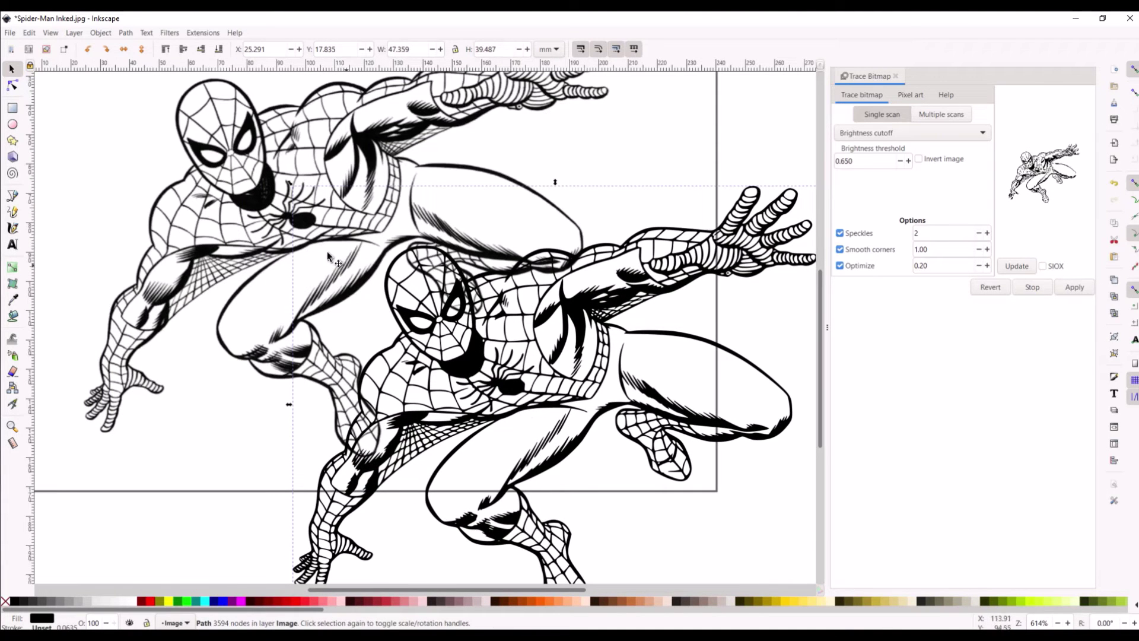
Close the Trace Bitmap dialog and move the traced path further down so its head clears the original's raised foot.
click(202, 129)
ctrl+scroll(208, 155, up, 2)
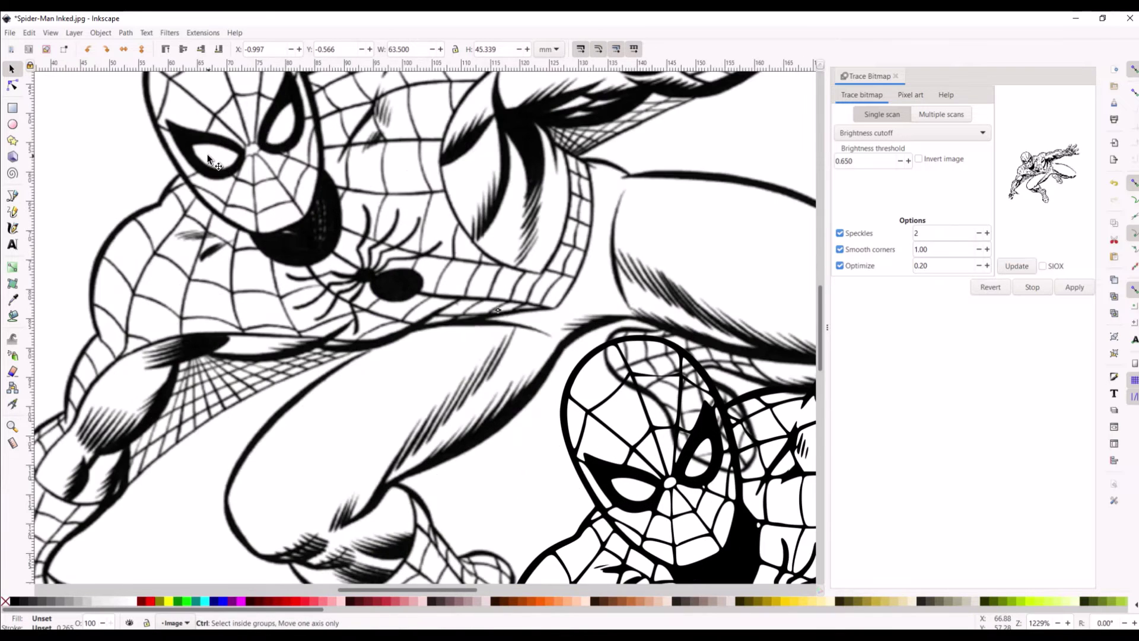
ctrl+scroll(208, 155, up, 1)
scroll(337, 273, down, 2)
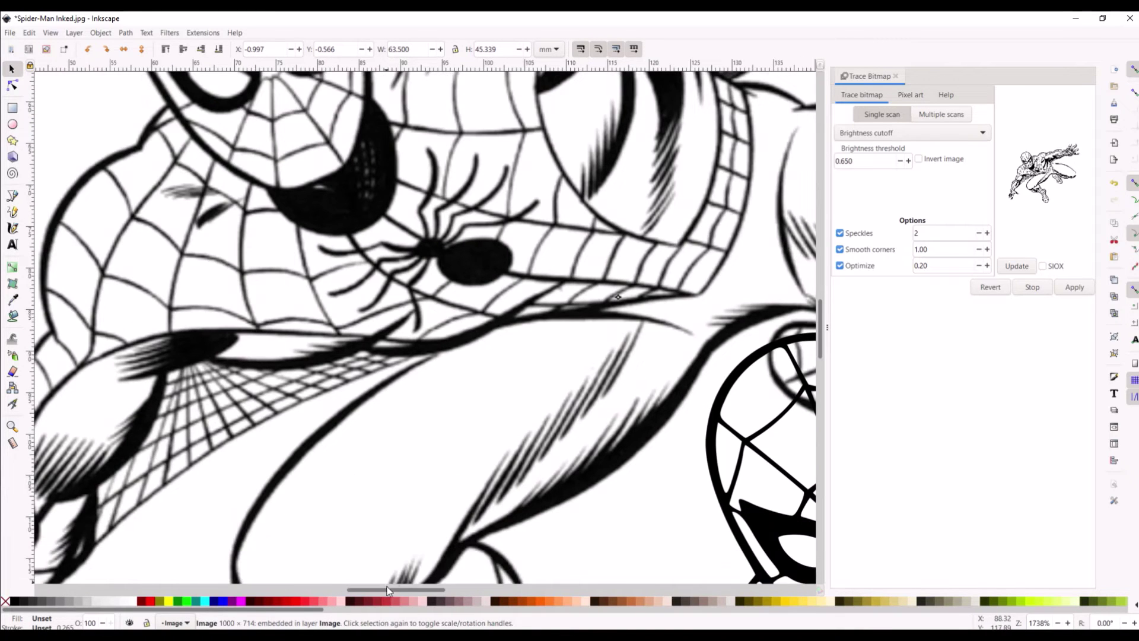
drag(387, 590, 441, 590)
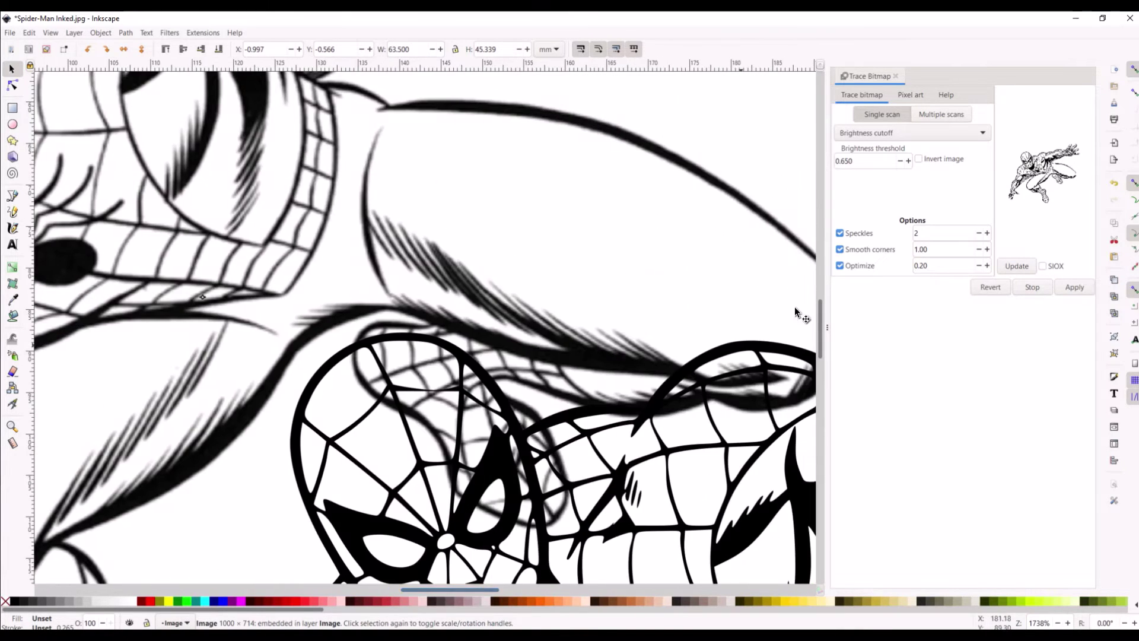
click(896, 77)
scroll(492, 265, down, 8)
click(481, 336)
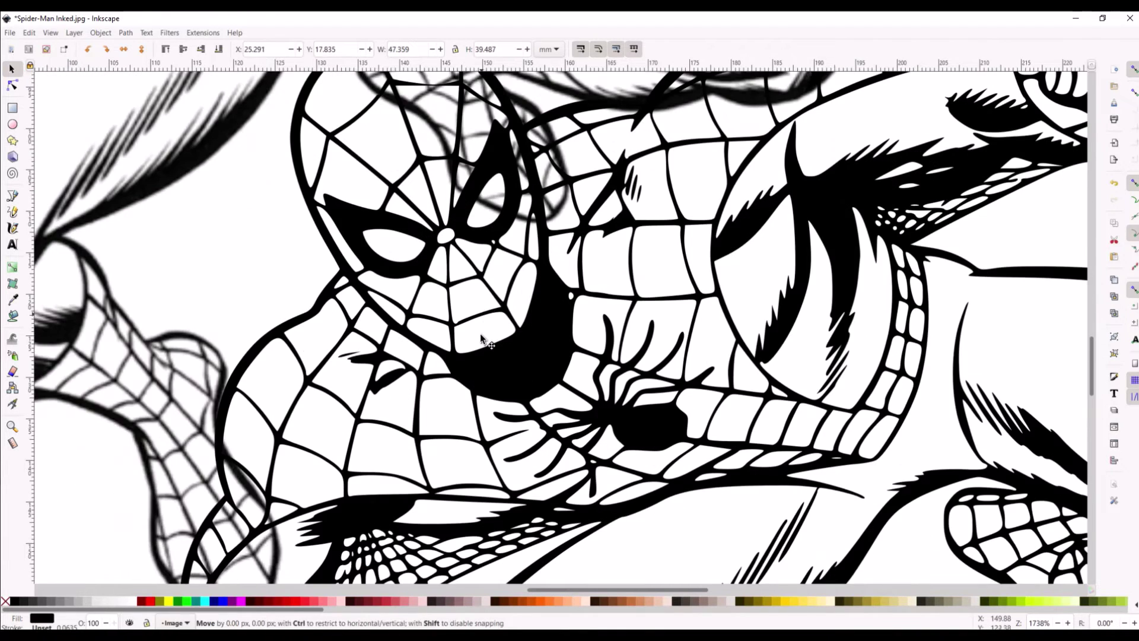
drag(481, 336, 458, 448)
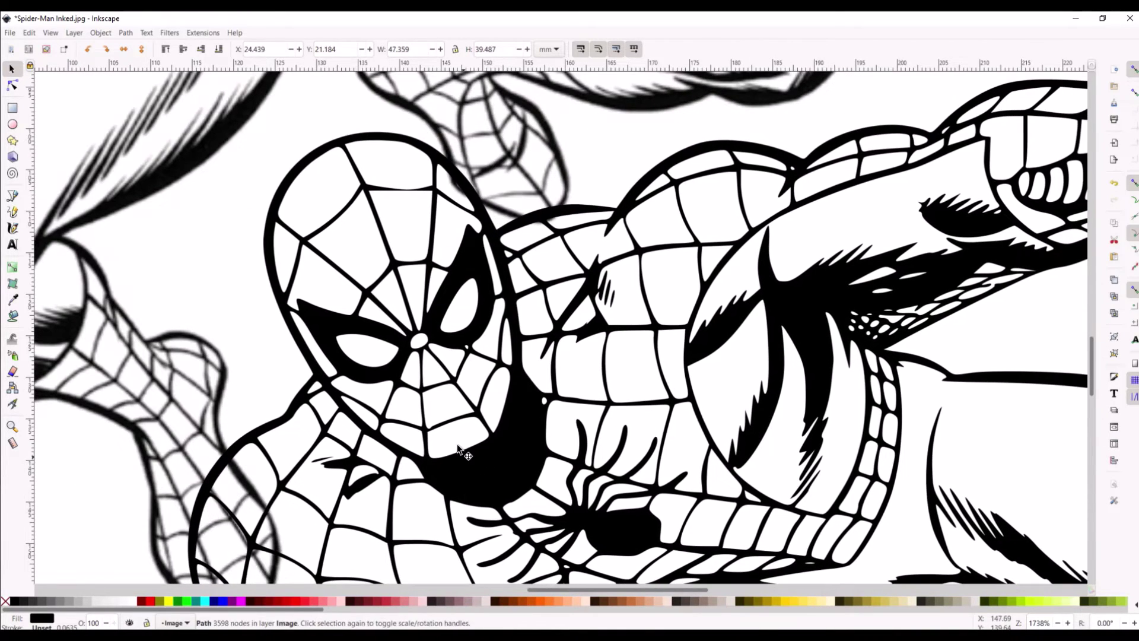
Compare the edge quality of the traced mask with the original bitmap's web-patterned boot up close, shifting the trace slightly closer.
scroll(276, 335, up, 4)
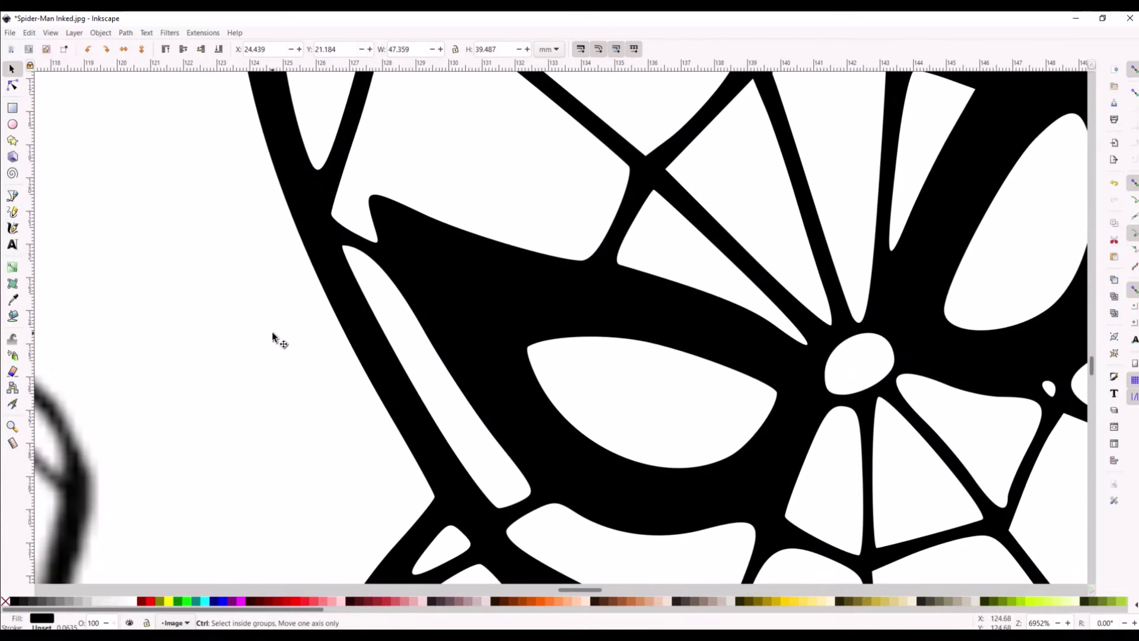
scroll(610, 321, down, 2)
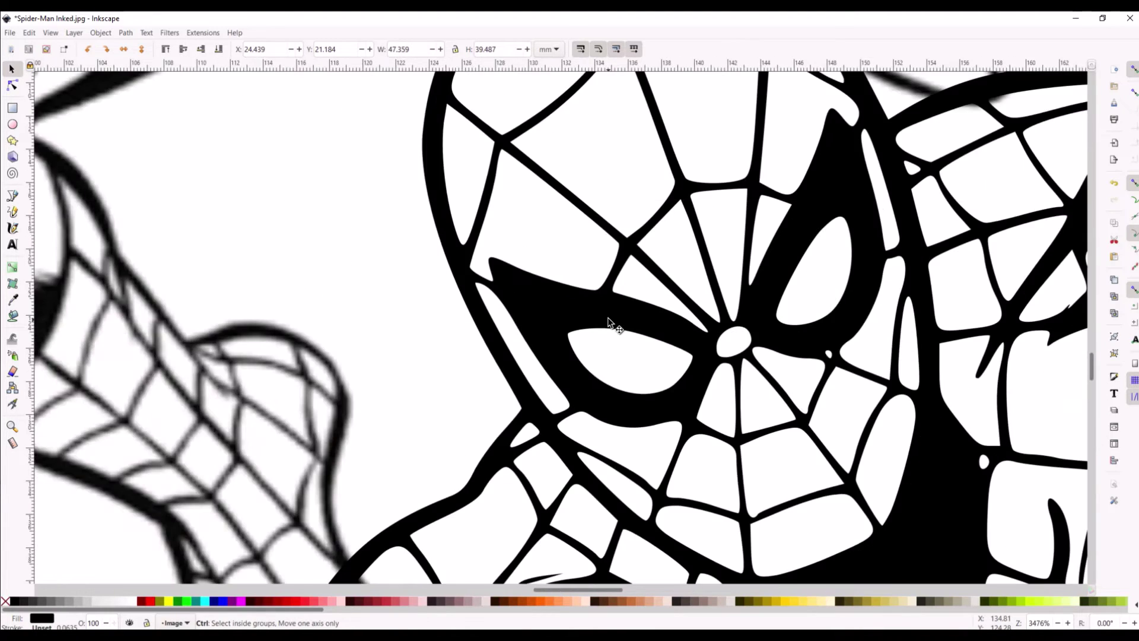
scroll(610, 322, down, 2)
scroll(610, 322, down, 1)
scroll(501, 337, up, 2)
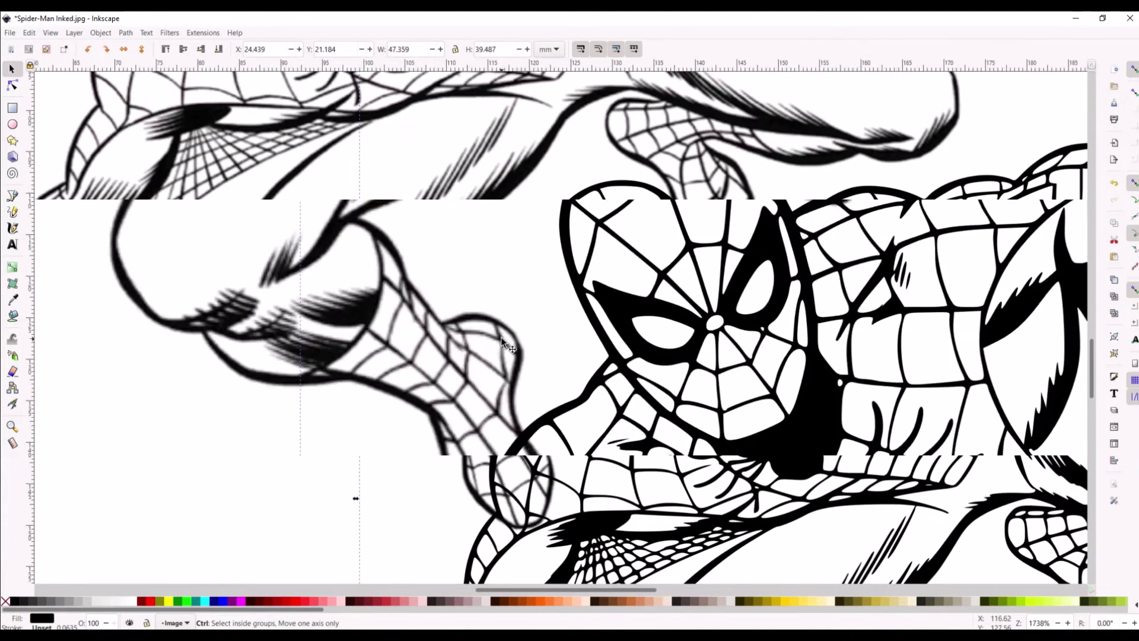
scroll(501, 337, up, 2)
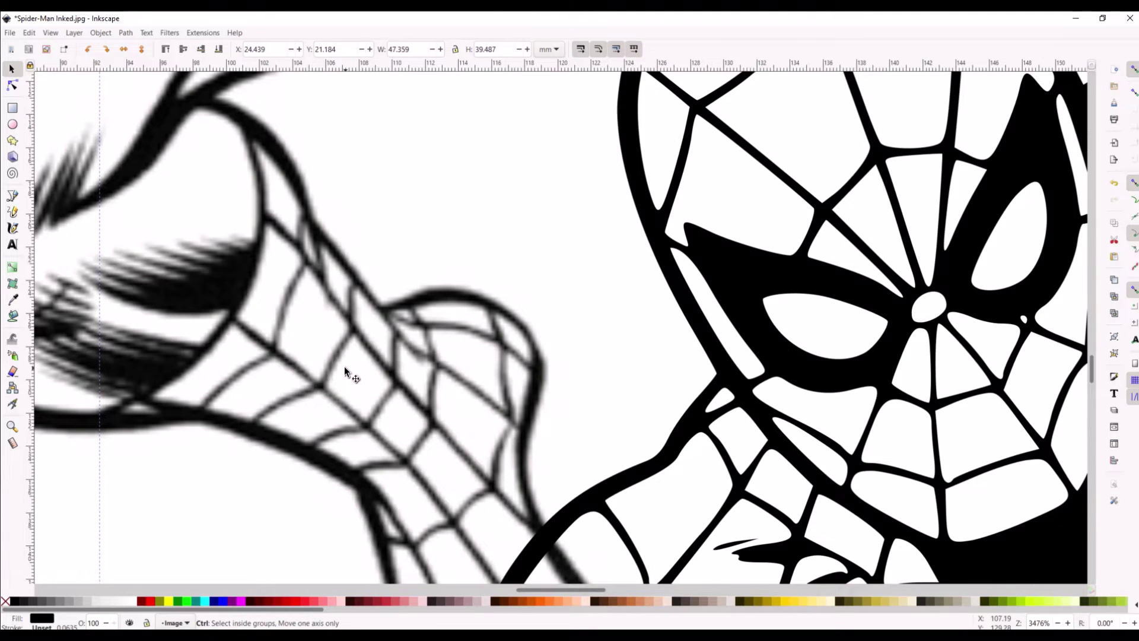
scroll(345, 367, up, 1)
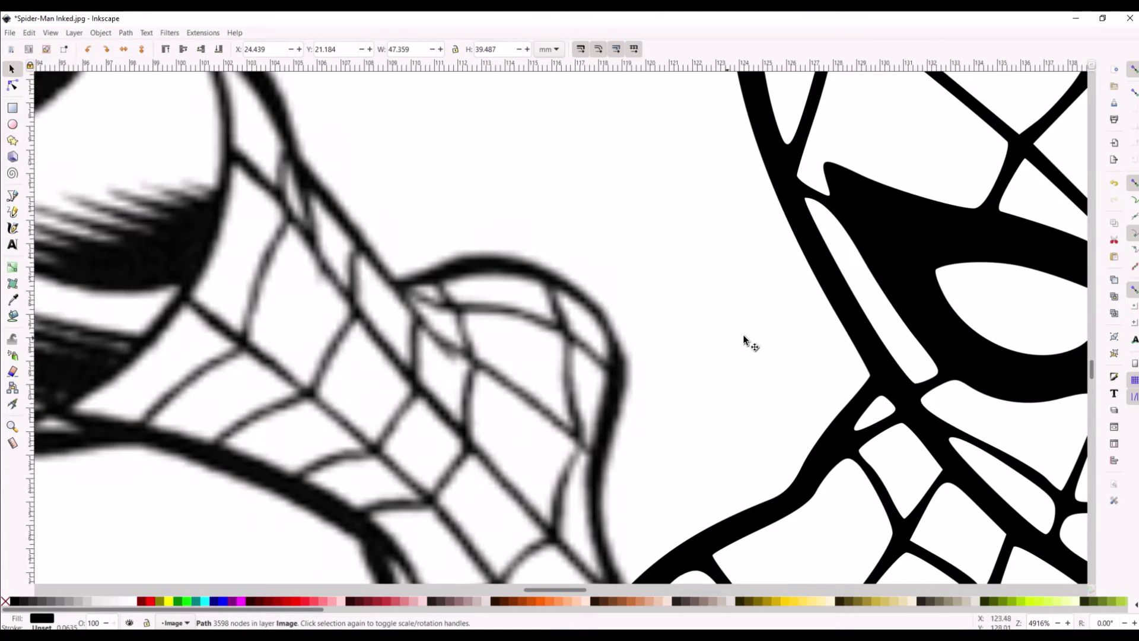
drag(917, 275, 808, 275)
Delete the original bitmap image and move the remaining traced Spider-Man up and to the left on the page.
scroll(370, 316, down, 5)
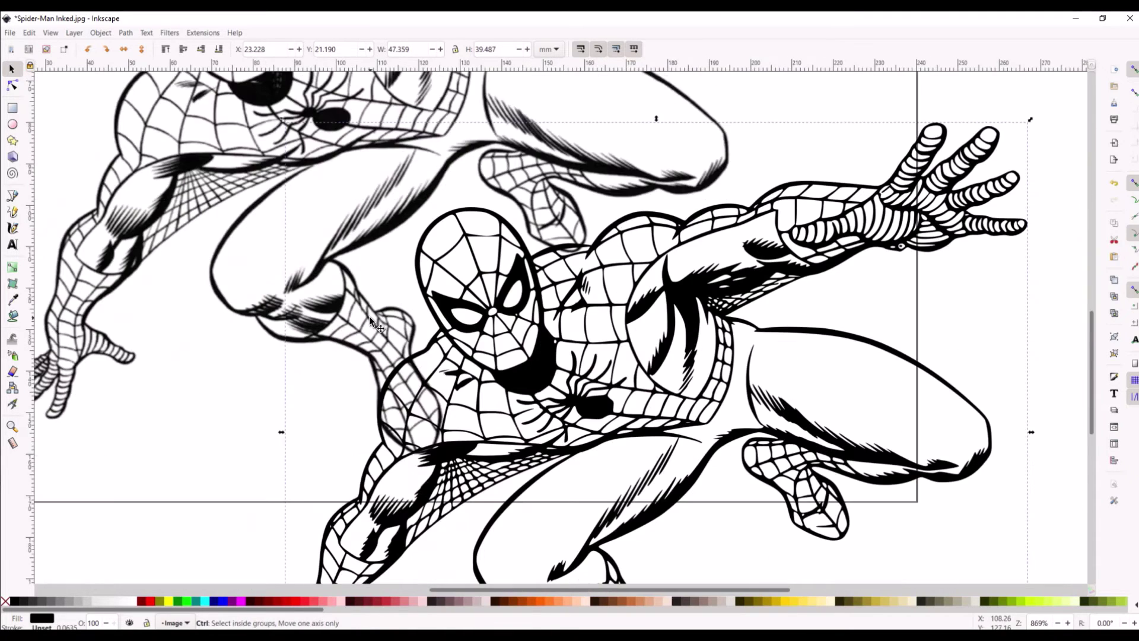
scroll(303, 267, down, 2)
click(246, 157)
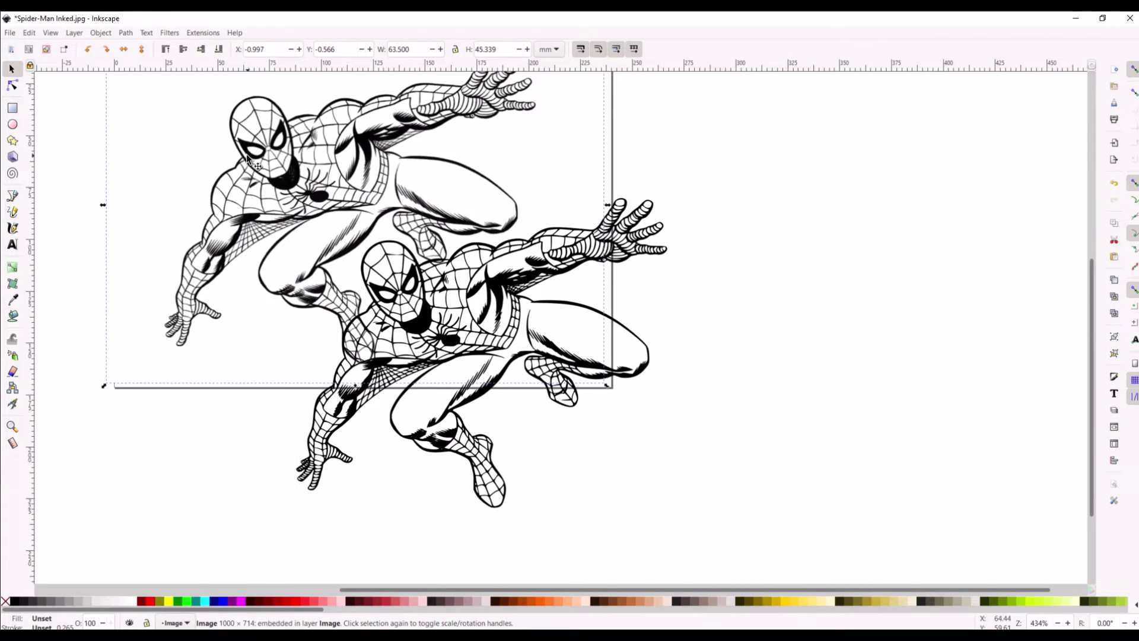
key(Delete)
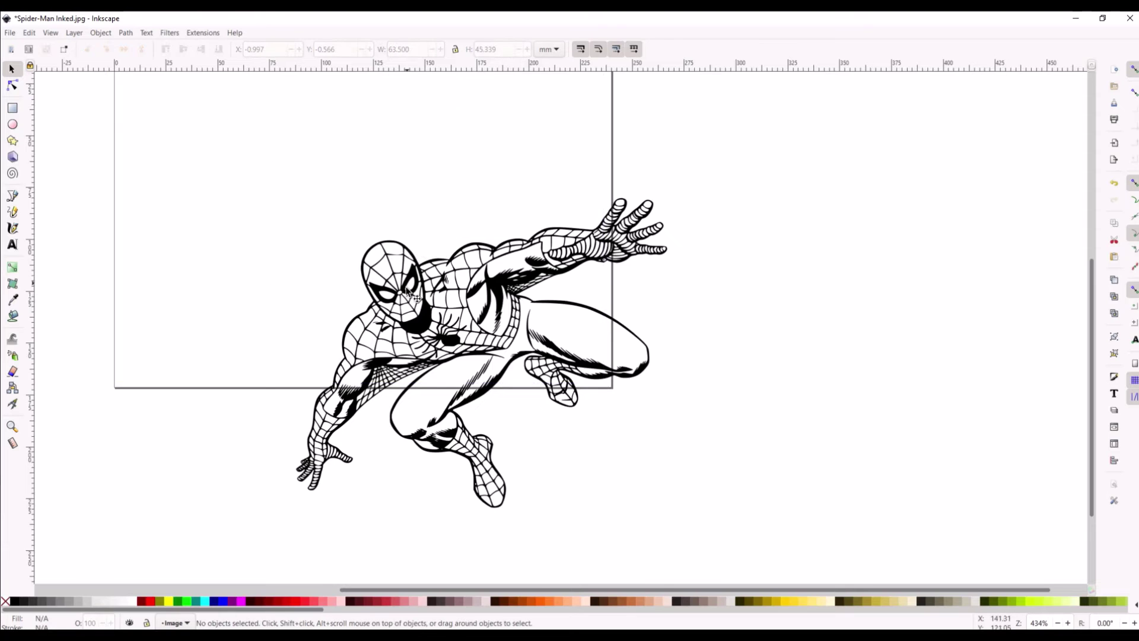
drag(406, 289, 261, 223)
scroll(297, 232, up, 4)
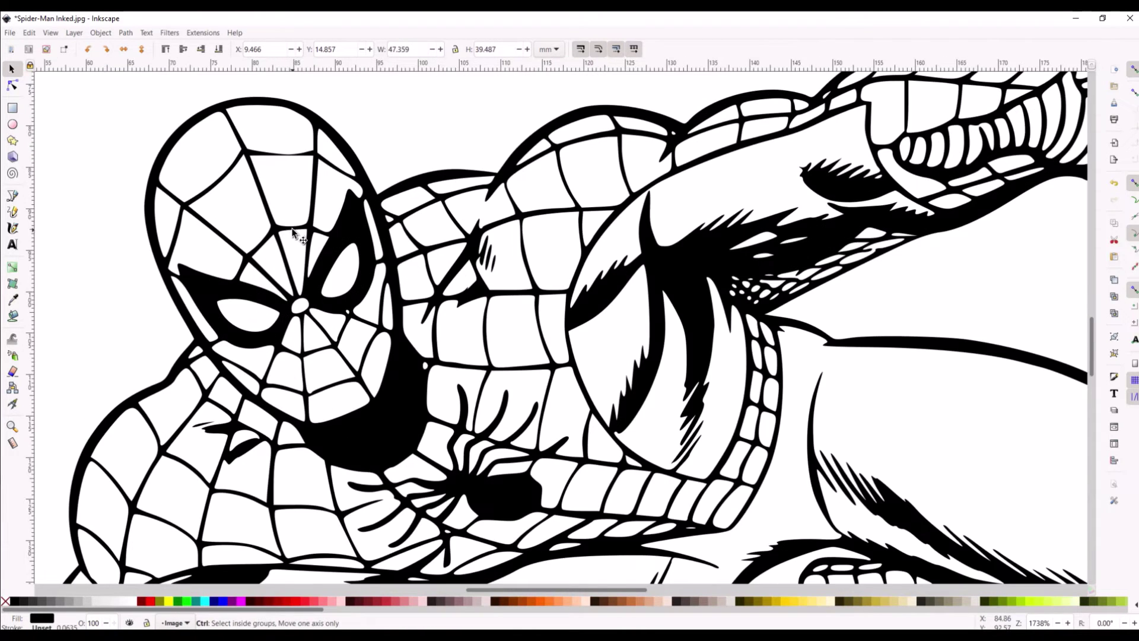
scroll(277, 319, down, 2)
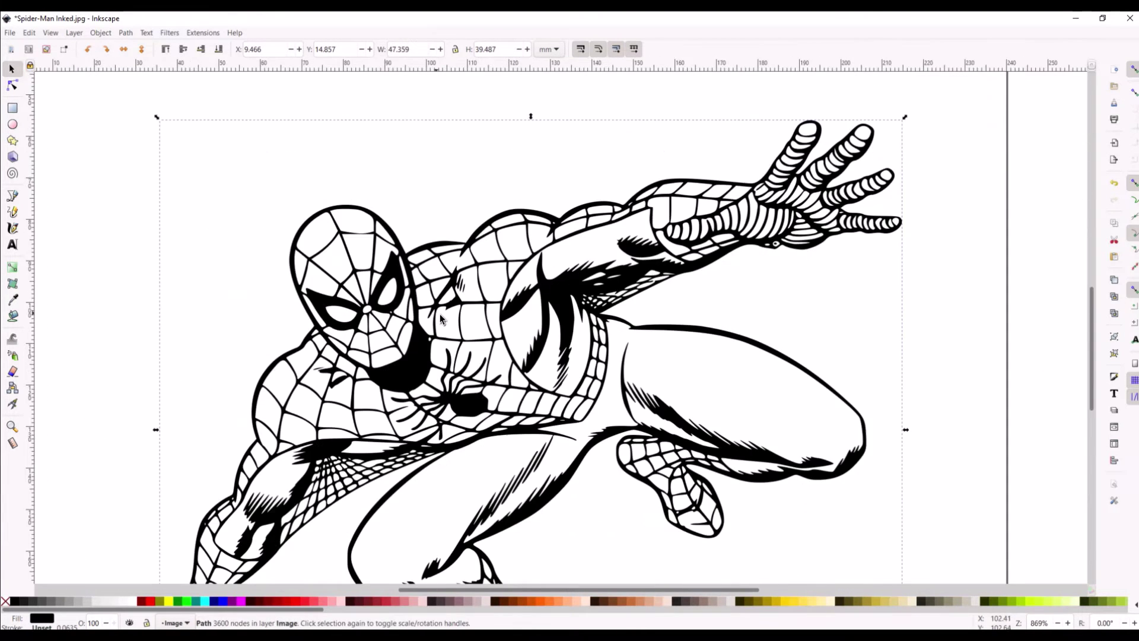
Move the traced Spider-Man up and to the left so the whole figure sits inside the page.
scroll(466, 330, down, 3)
scroll(466, 331, down, 3)
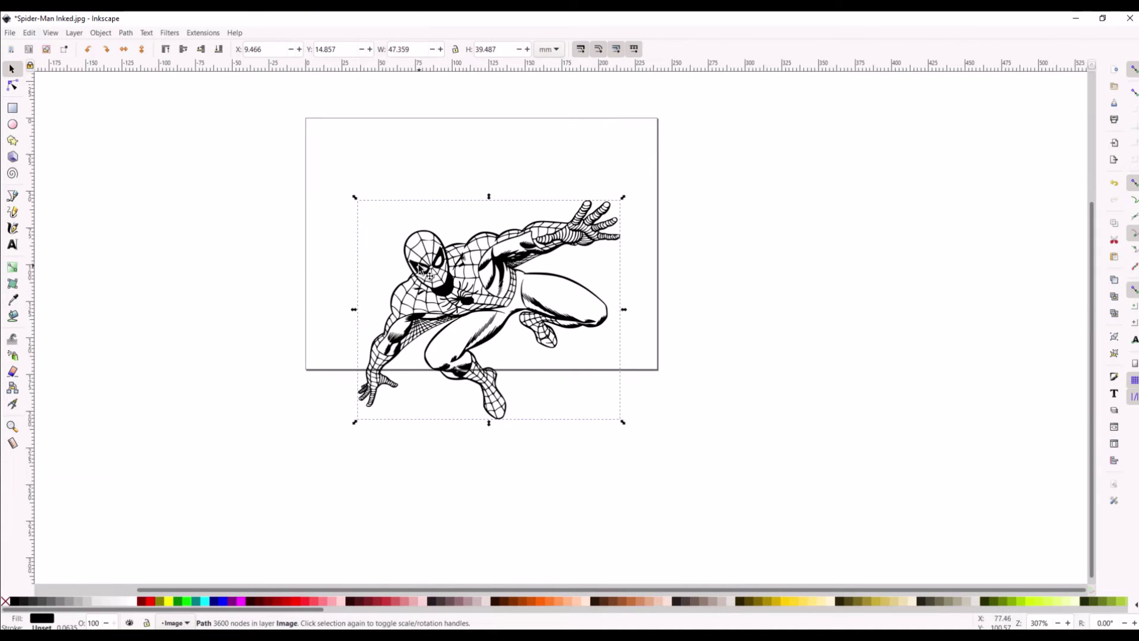
double_click(420, 276)
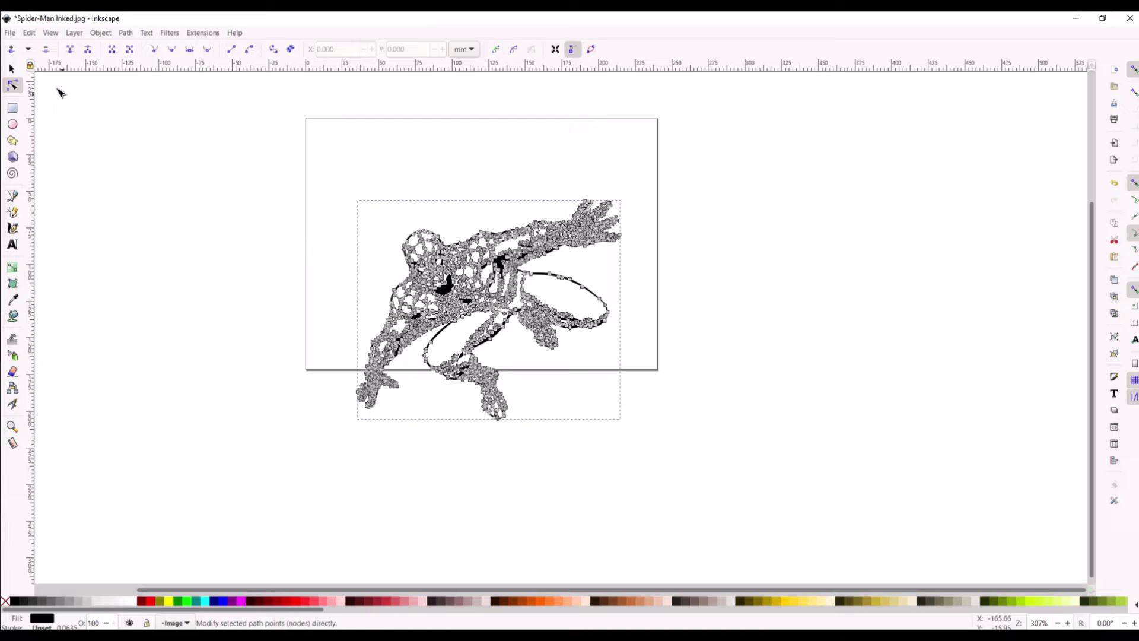
click(12, 69)
drag(423, 274, 360, 195)
Open the Export PNG Image settings for the selected Spider-Man path.
ctrl+scroll(670, 281, up, 2)
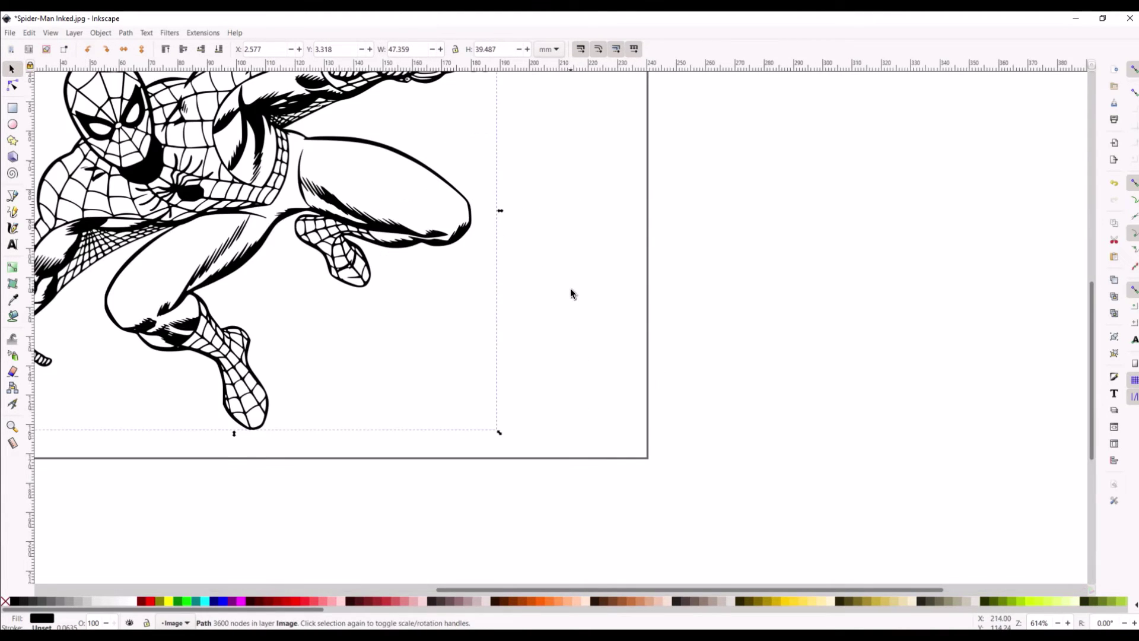
scroll(567, 303, up, 4)
drag(547, 591, 464, 591)
ctrl+scroll(234, 134, down, 2)
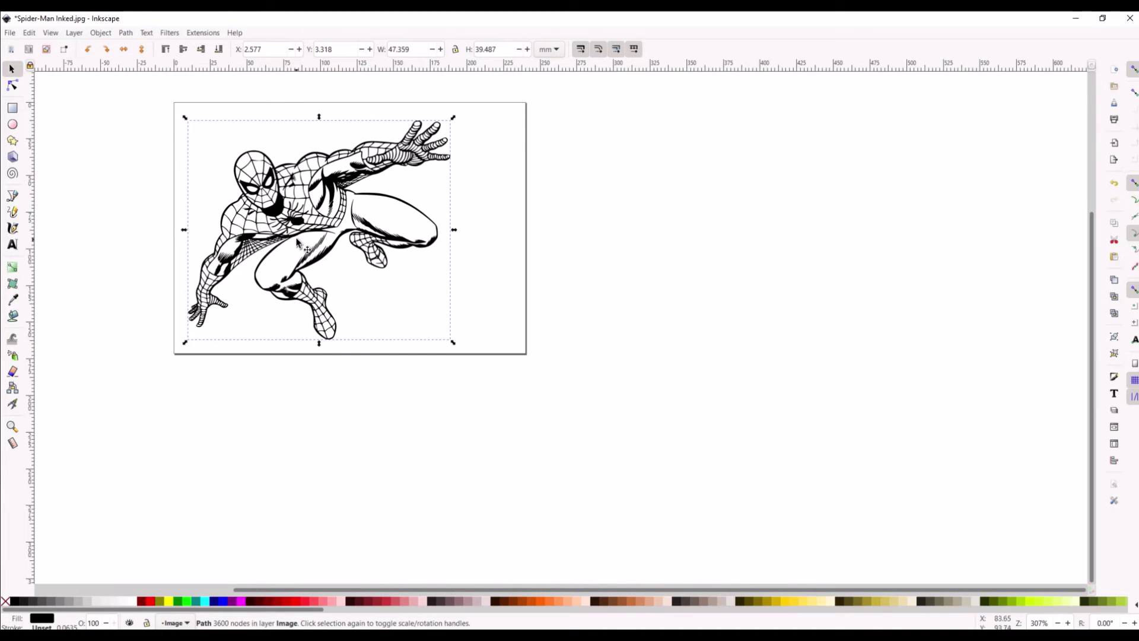
click(1115, 160)
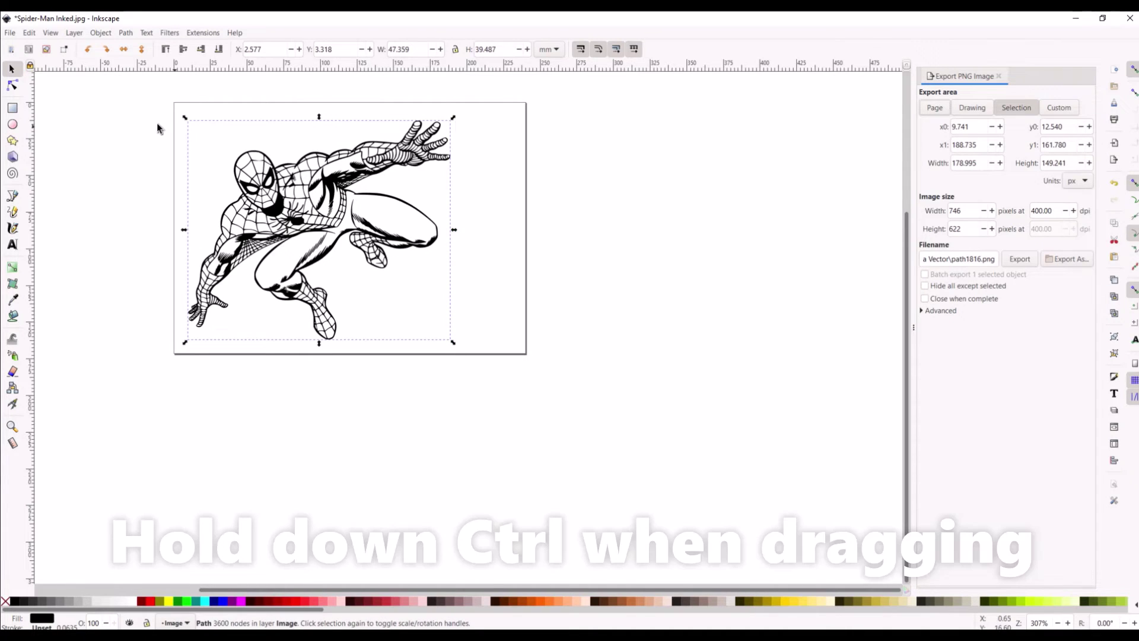
Try stretching the Spider-Man only in width to about 112 mm and only in height to about 65 mm, undoing each distortion.
click(56, 114)
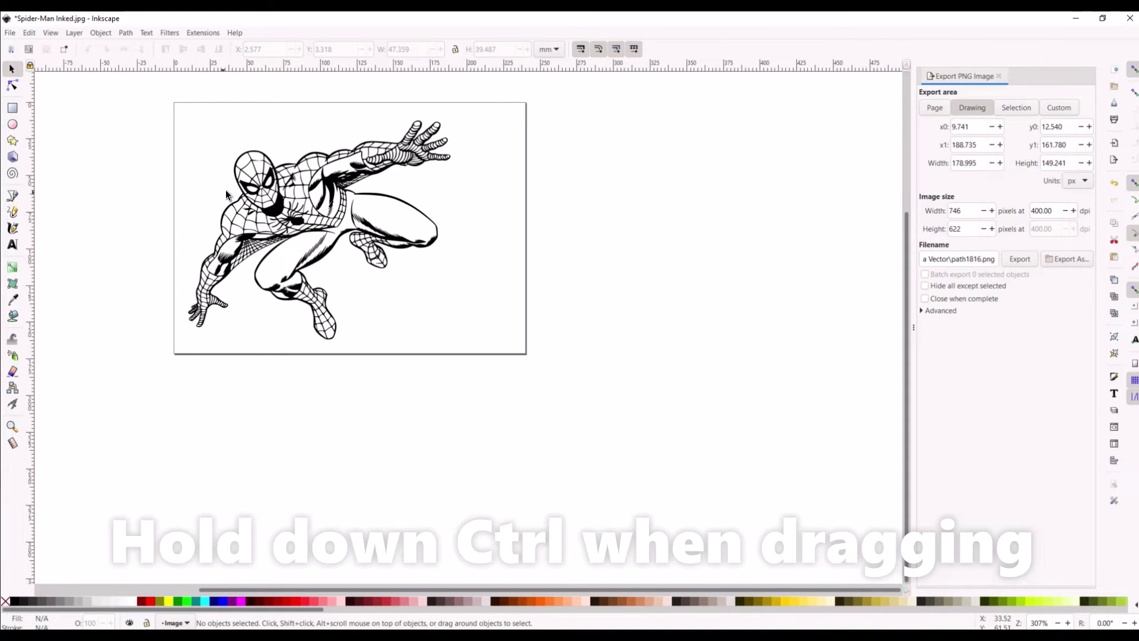
click(248, 191)
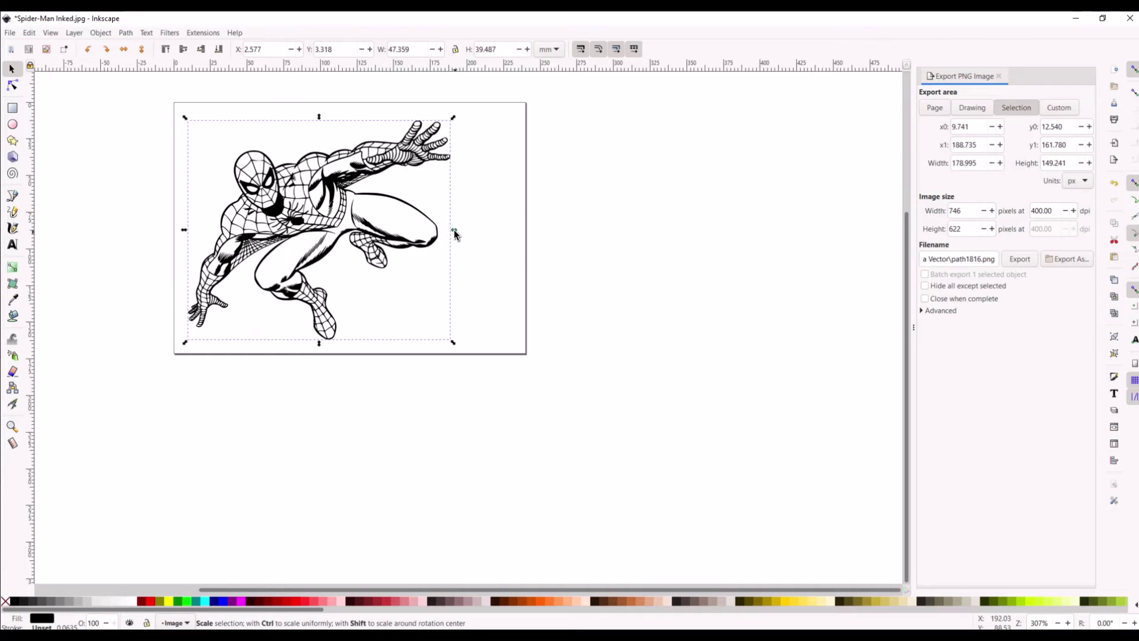
drag(454, 230, 813, 262)
click(34, 34)
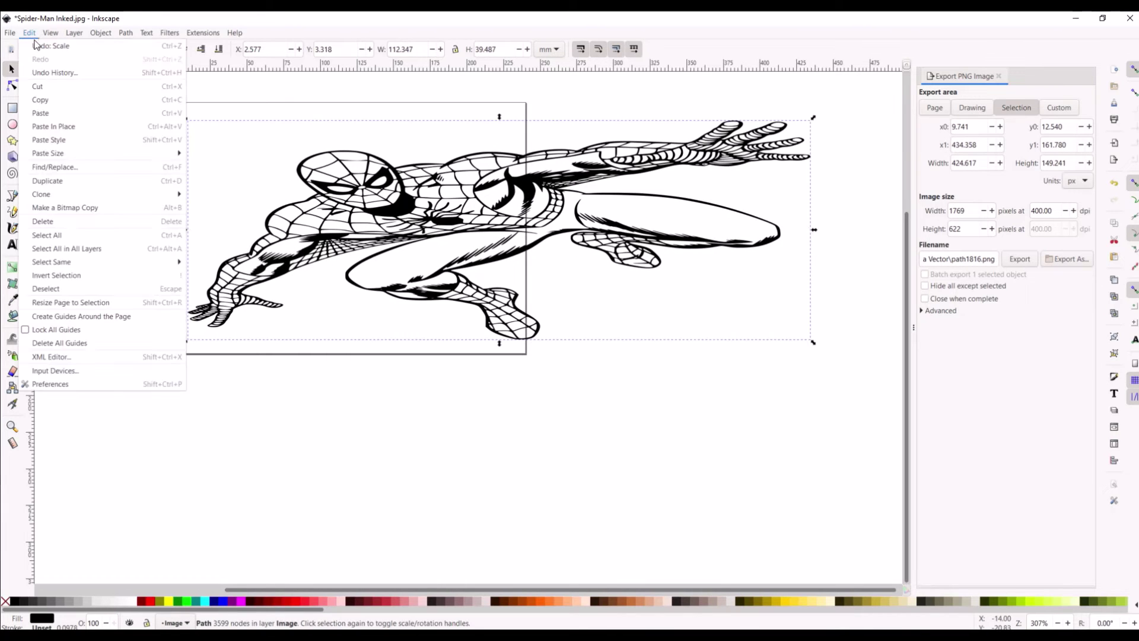
click(35, 45)
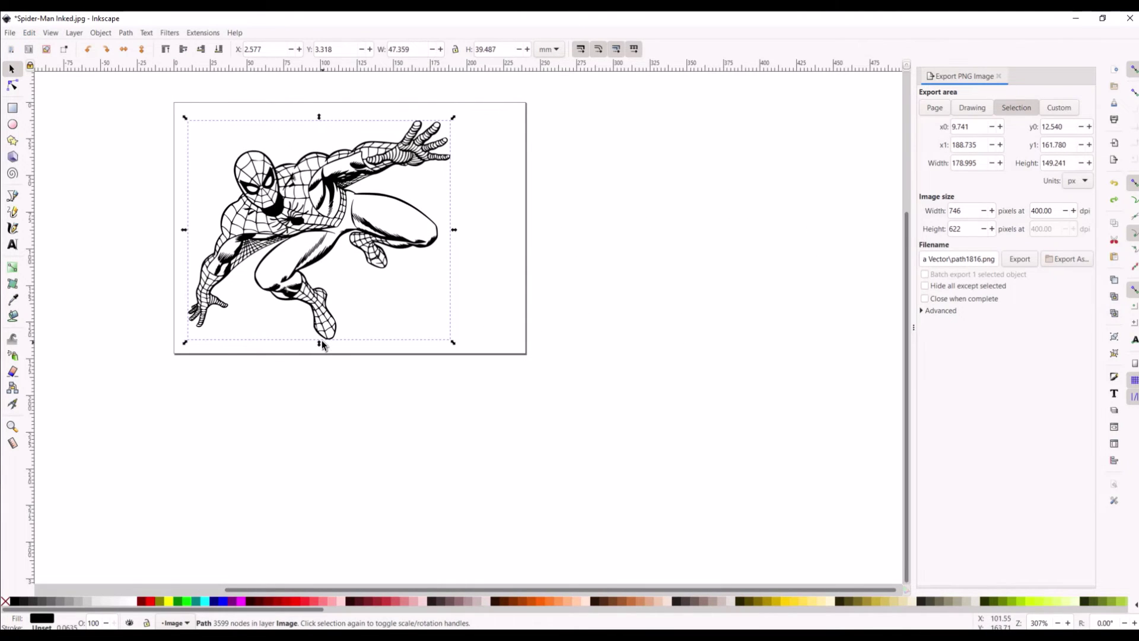
drag(322, 346, 318, 484)
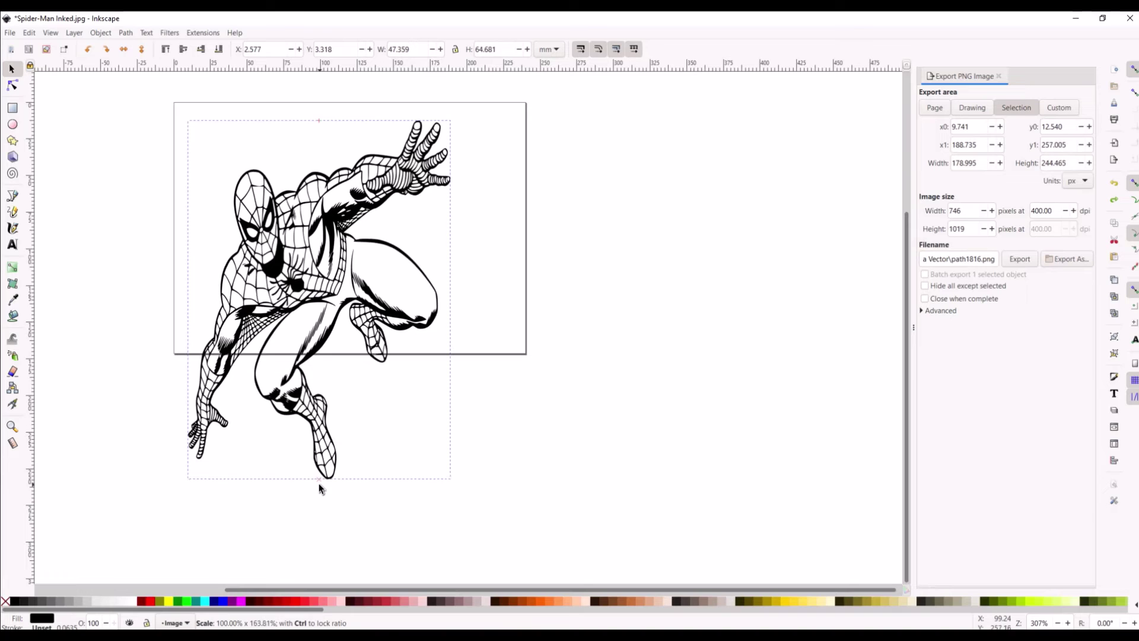
click(28, 34)
click(36, 46)
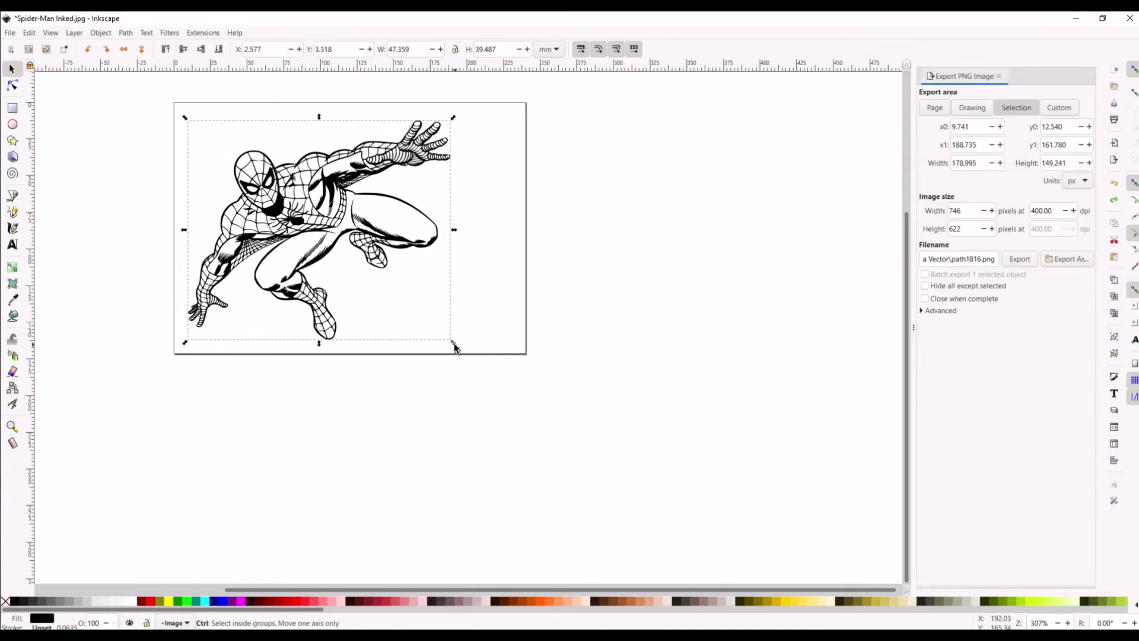
Scale the Spider-Man up proportionally in several passes to about 1862 mm wide and 1553 mm high.
drag(454, 343, 721, 521)
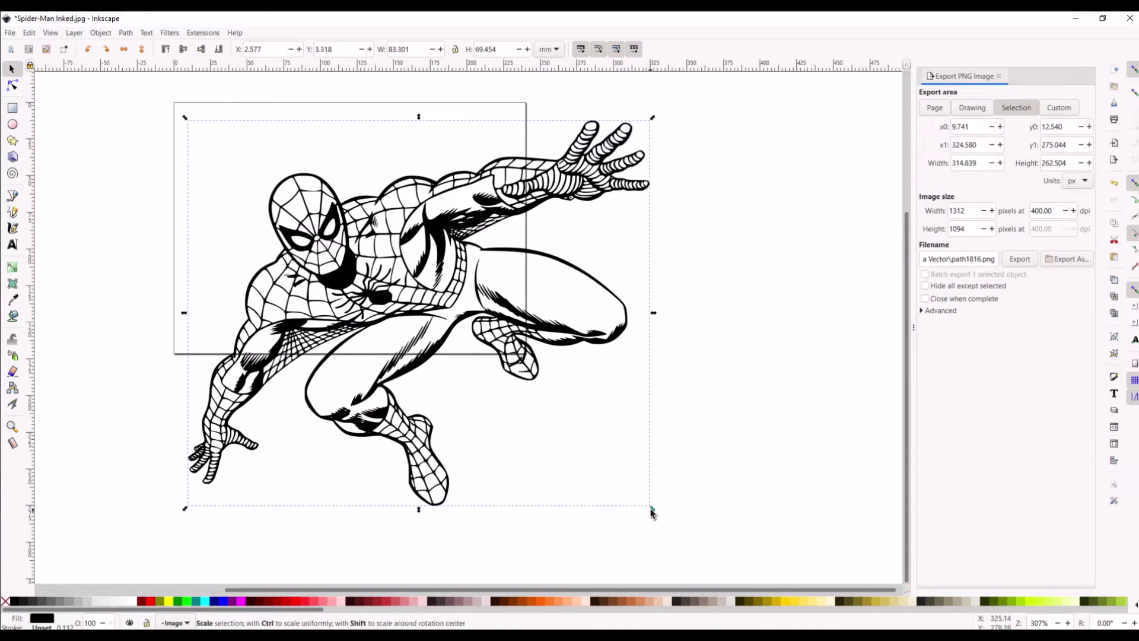
drag(653, 508, 626, 463)
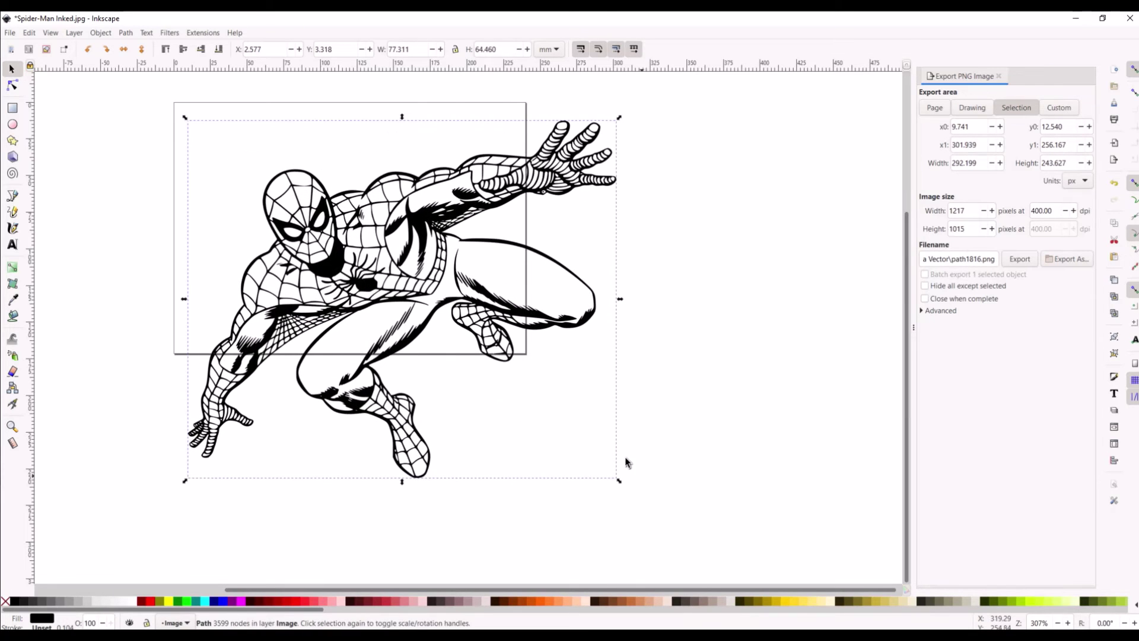
ctrl+scroll(198, 196, down, 6)
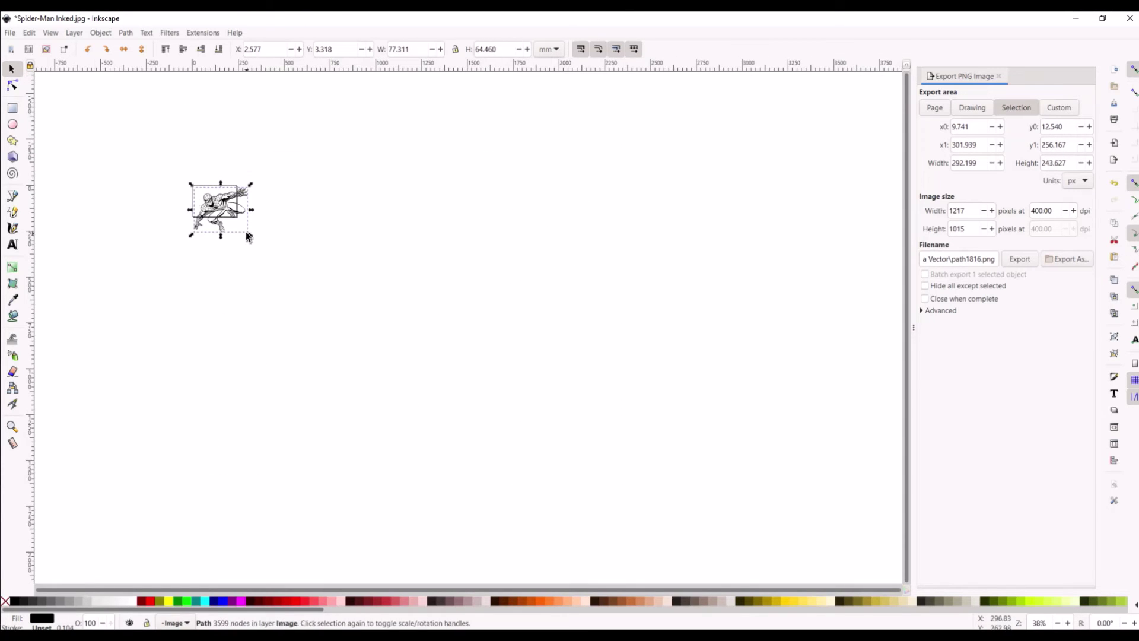
drag(249, 235, 637, 523)
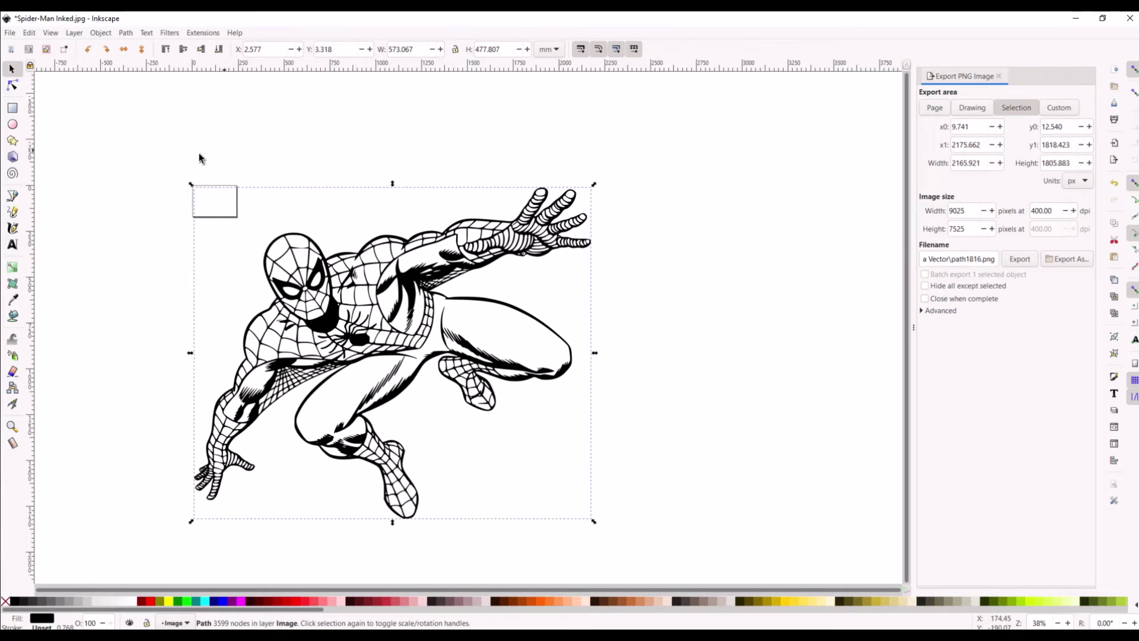
ctrl+scroll(144, 247, down, 4)
drag(260, 320, 484, 505)
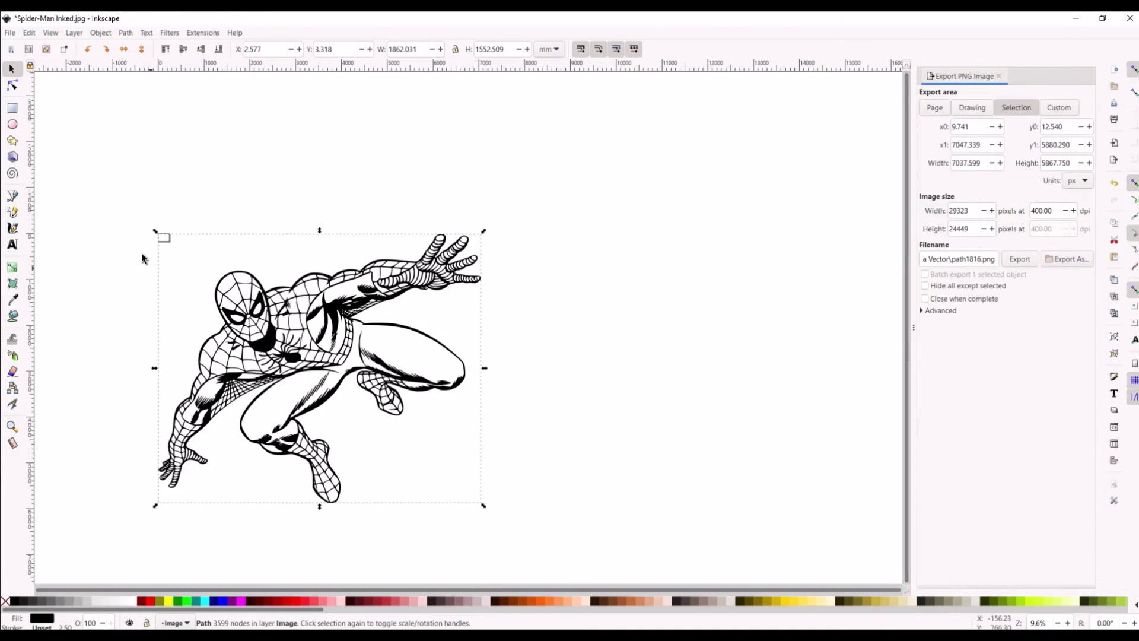
Check the enlarged mask's line edges up close and move the figure up and to the left, to about X -813 mm, Y -553 mm.
scroll(130, 237, up, 6)
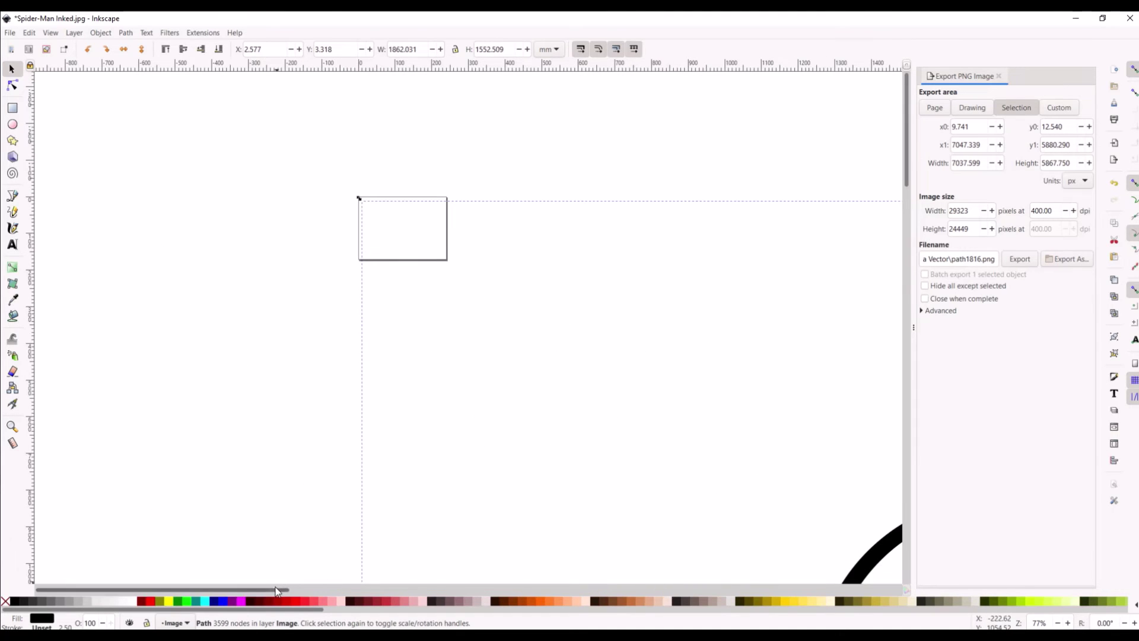
mouse_move(289, 590)
mouse_down()
mouse_move(335, 593)
mouse_move(437, 517)
mouse_up()
scroll(415, 420, down, 10)
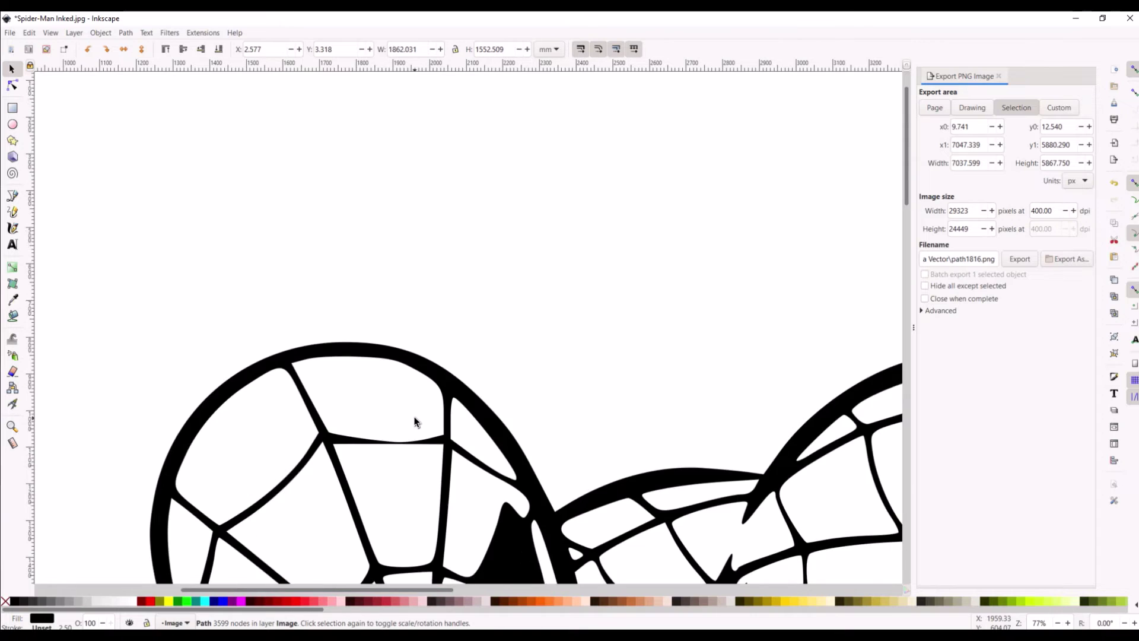
scroll(415, 420, down, 6)
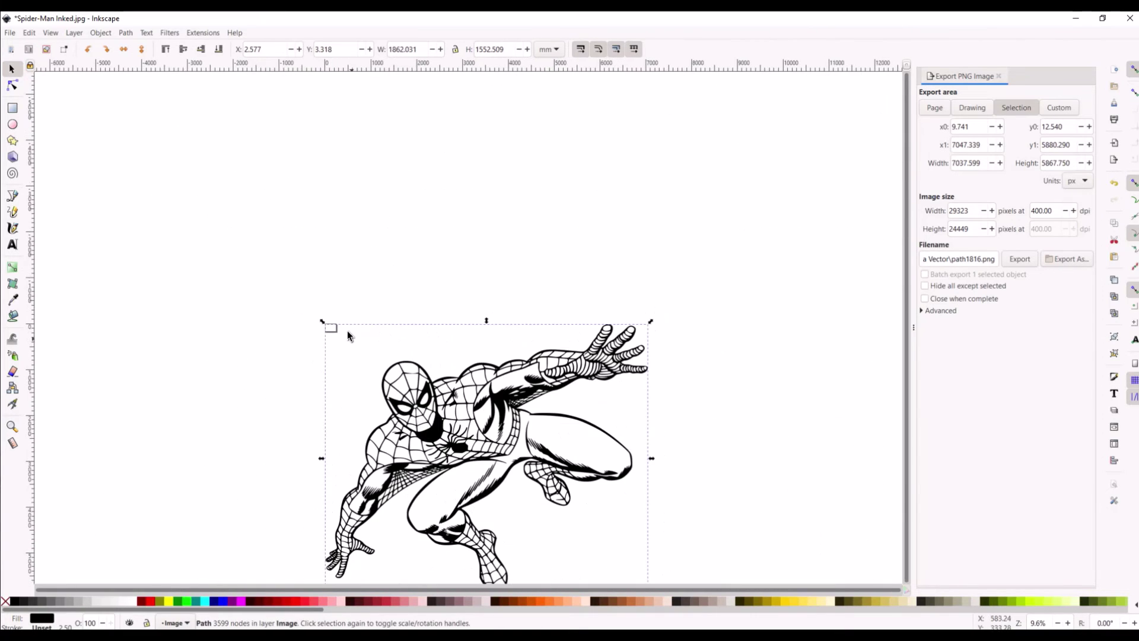
scroll(332, 326, down, 3)
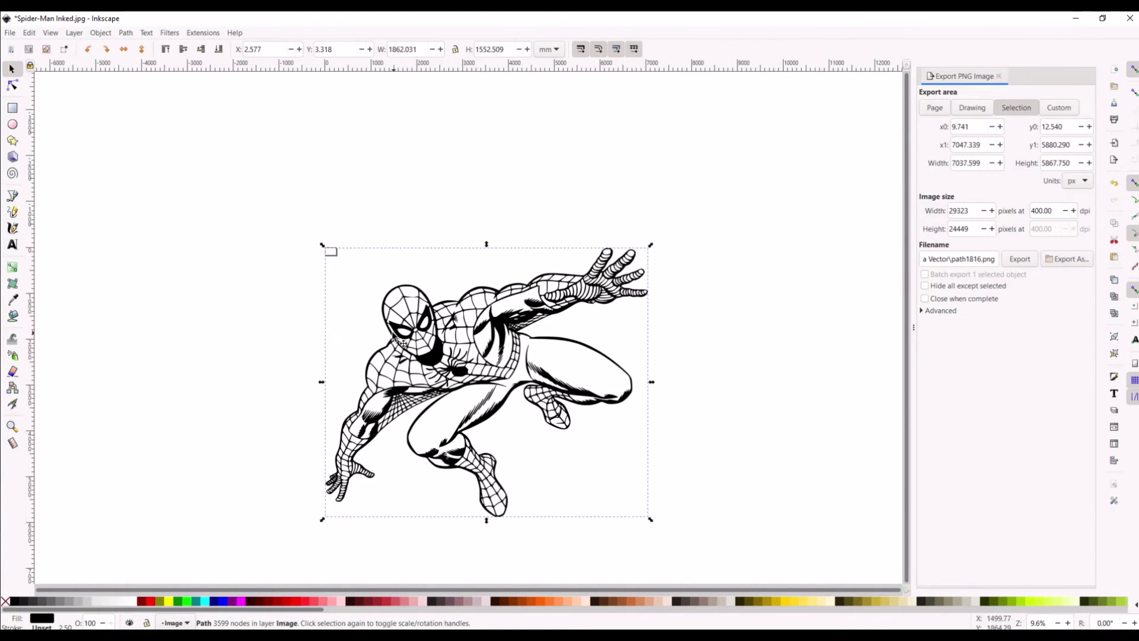
mouse_move(378, 322)
mouse_down()
mouse_move(322, 296)
mouse_move(234, 223)
mouse_up()
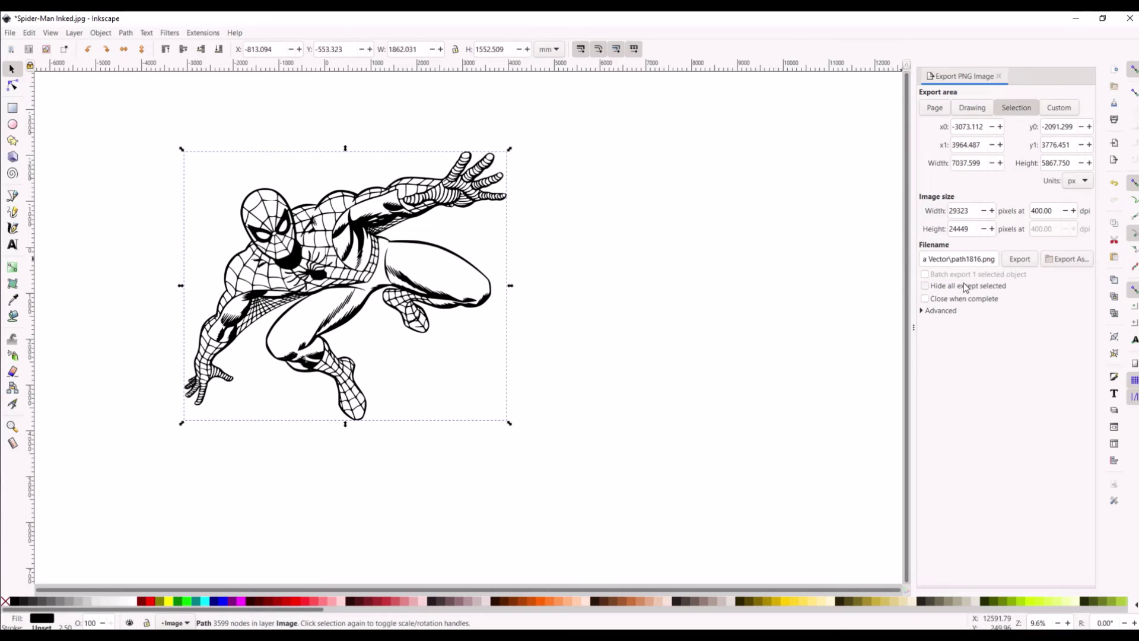
Export the selected Spider-Man as path1816.png at 400 dpi and open the exported file in a maximized Photos window.
click(1019, 261)
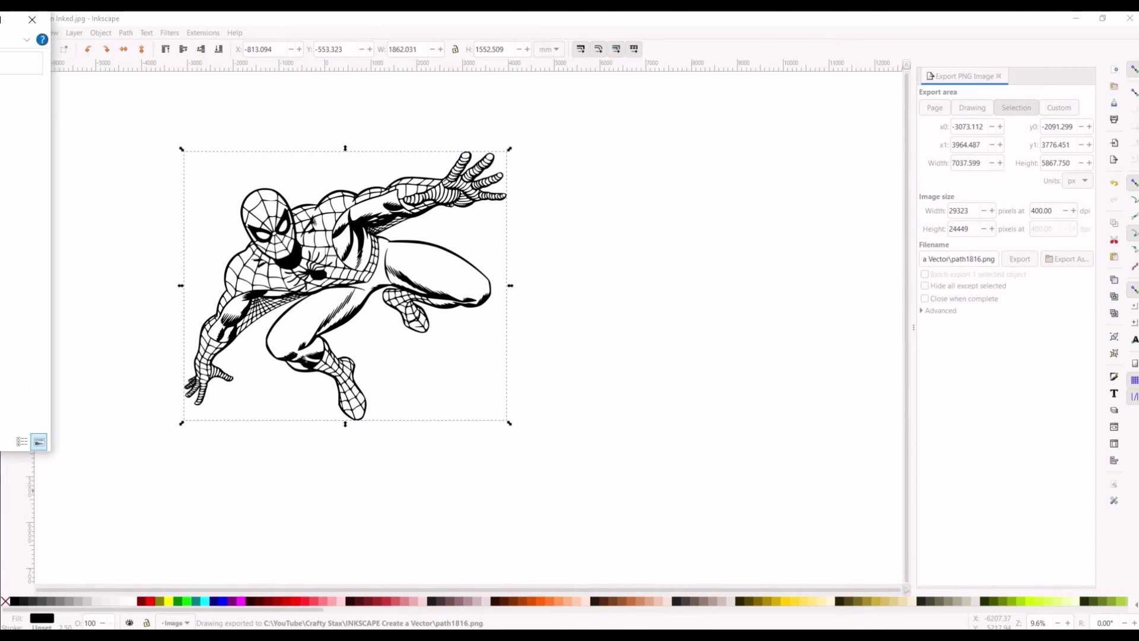
drag(0, 98, 454, 139)
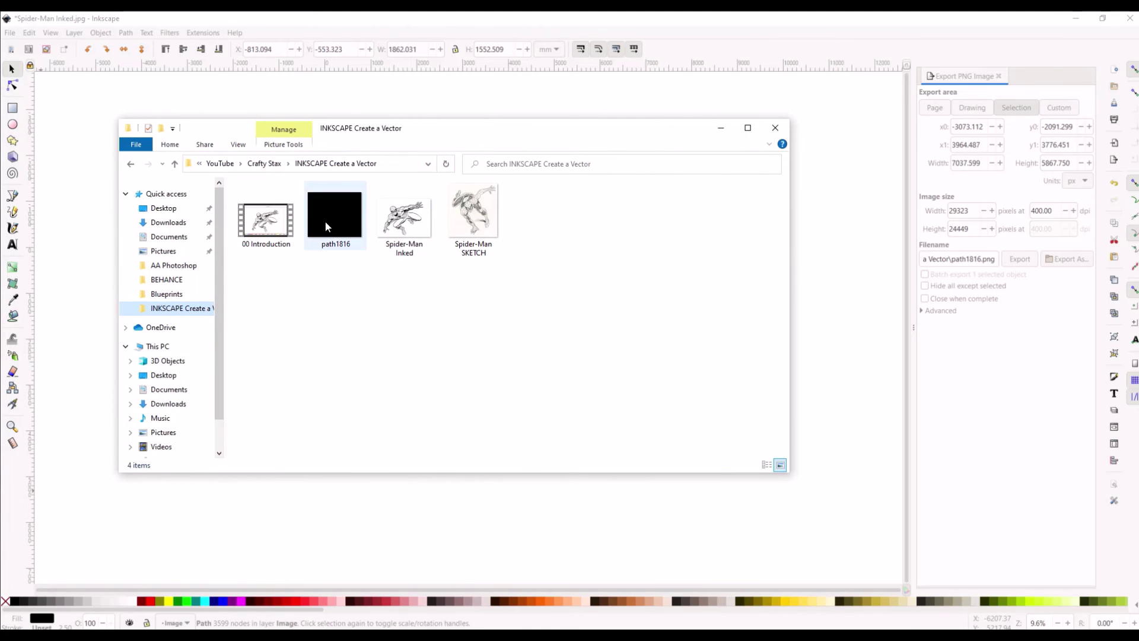
mouse_move(326, 226)
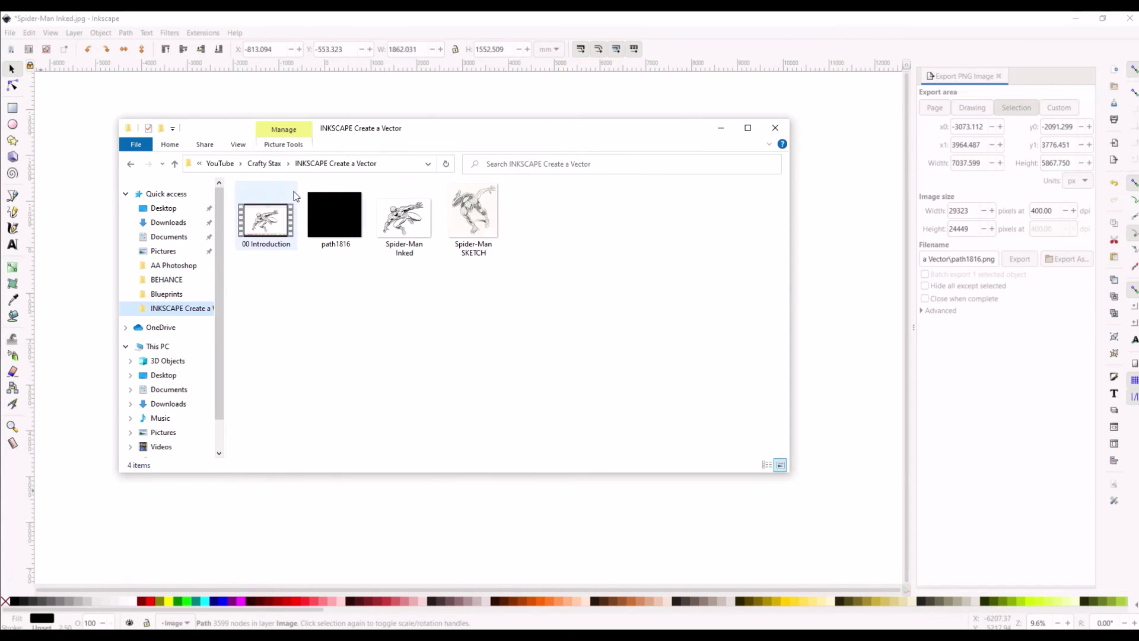
click(340, 234)
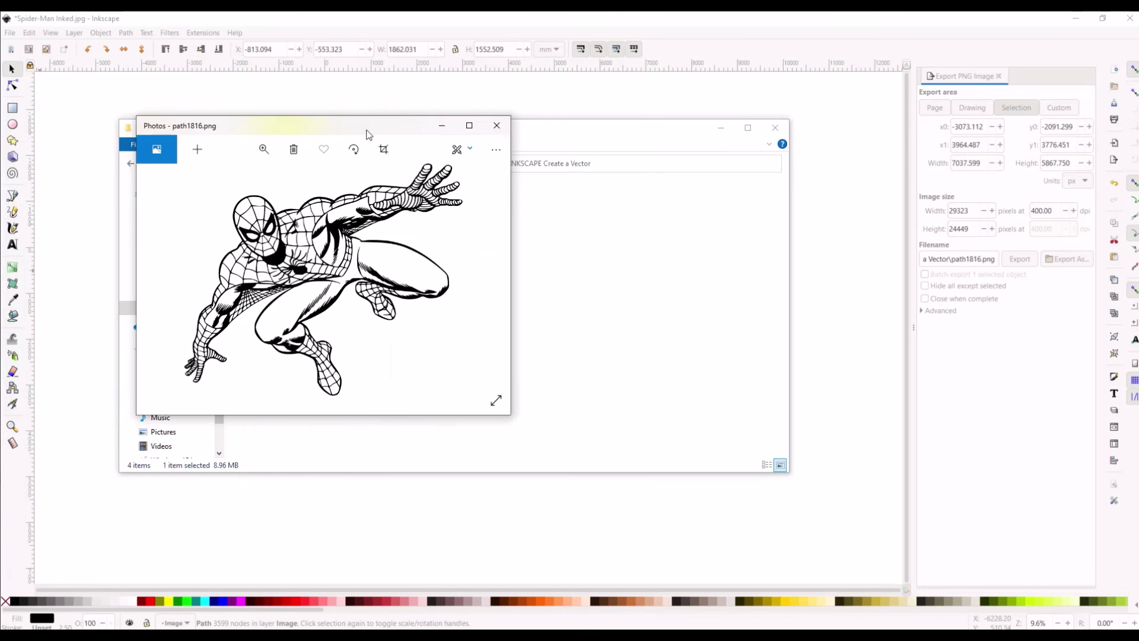
drag(366, 132, 488, 142)
double_click(488, 142)
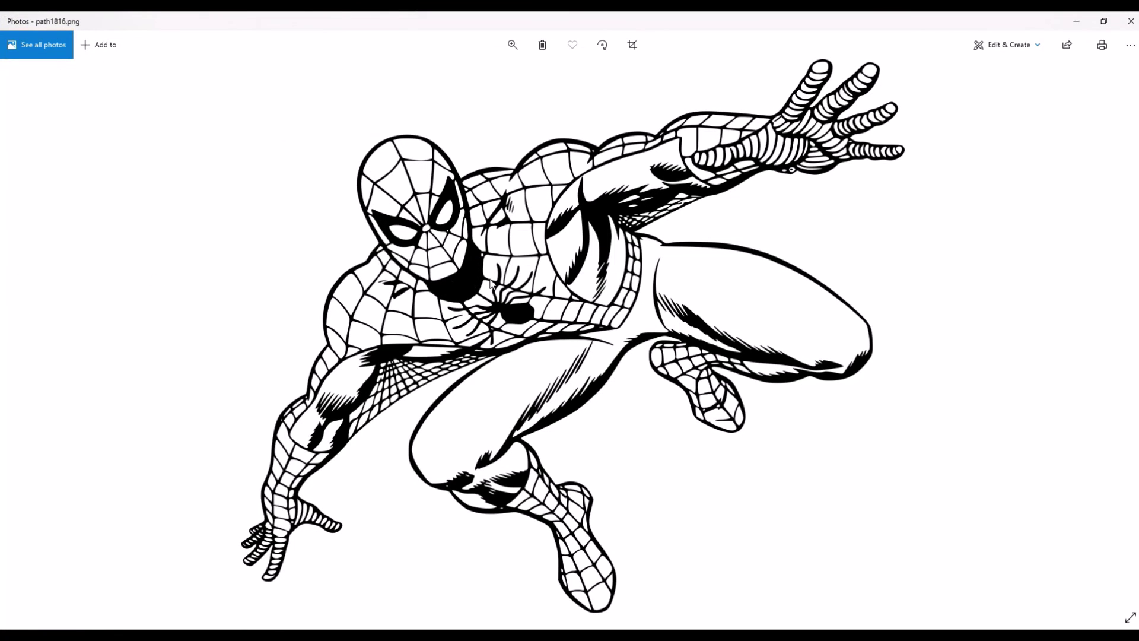
Examine the edge sharpness of the exported PNG up close around the mask, eyes, chest webbing and spider emblem.
scroll(446, 254, up, 8)
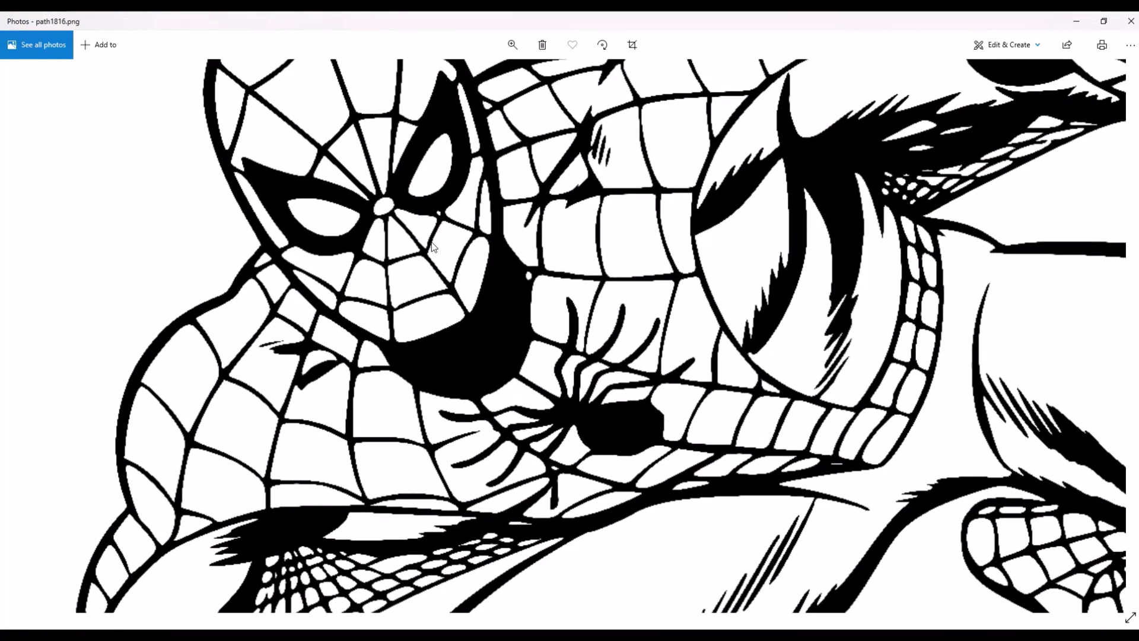
scroll(432, 243, up, 8)
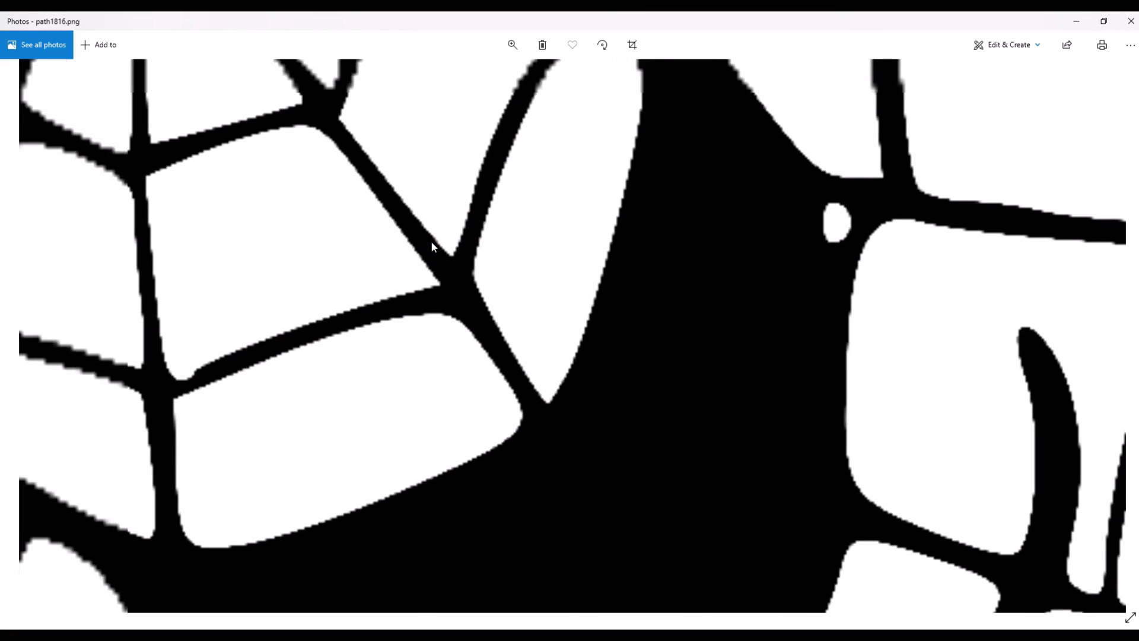
scroll(432, 245, down, 6)
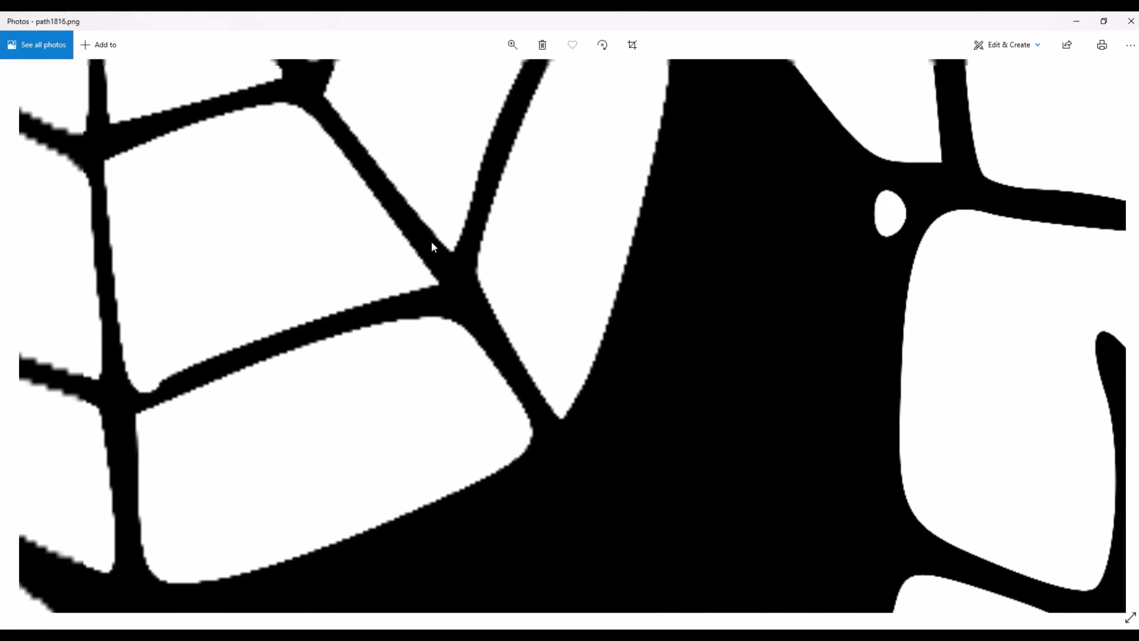
scroll(432, 245, down, 2)
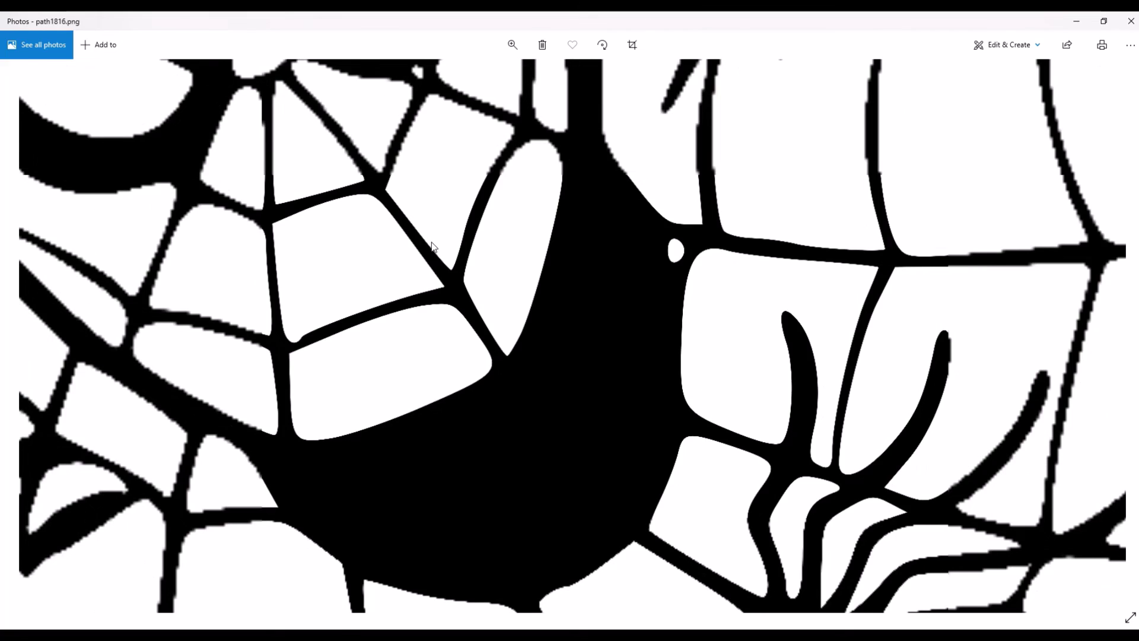
scroll(432, 245, down, 3)
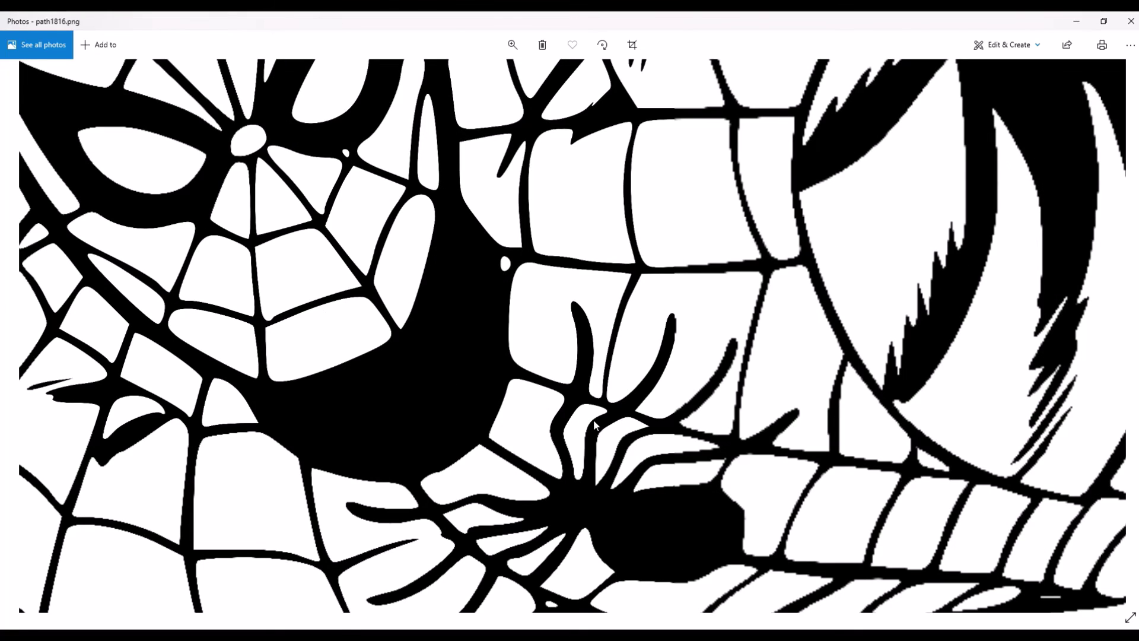
scroll(389, 363, up, 4)
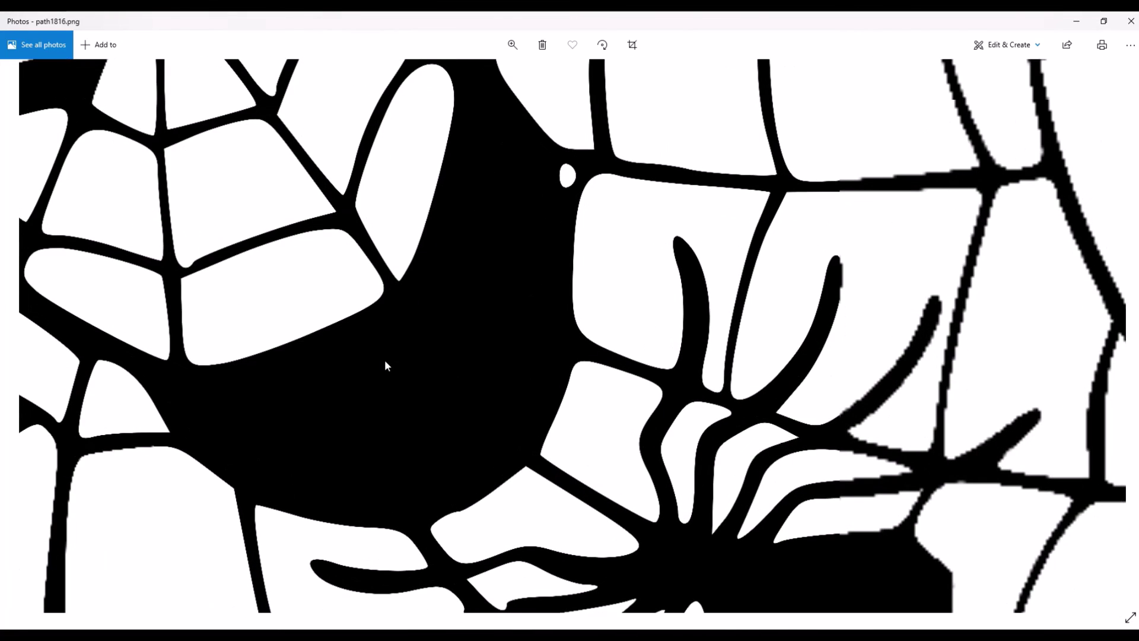
scroll(391, 387, down, 2)
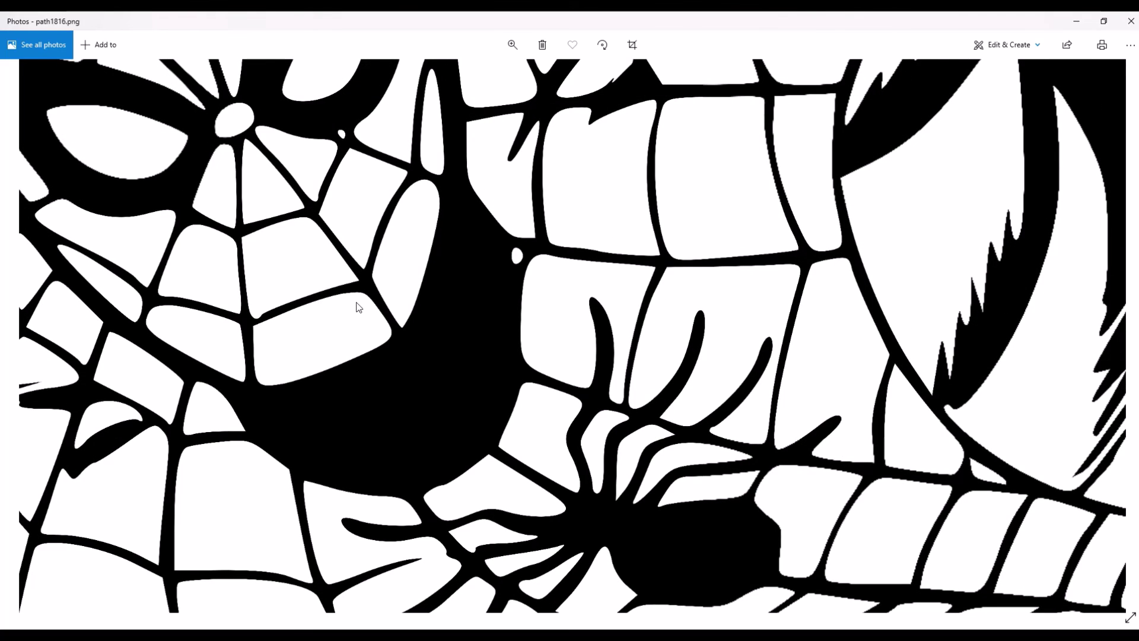
drag(436, 281, 558, 549)
scroll(558, 549, down, 2)
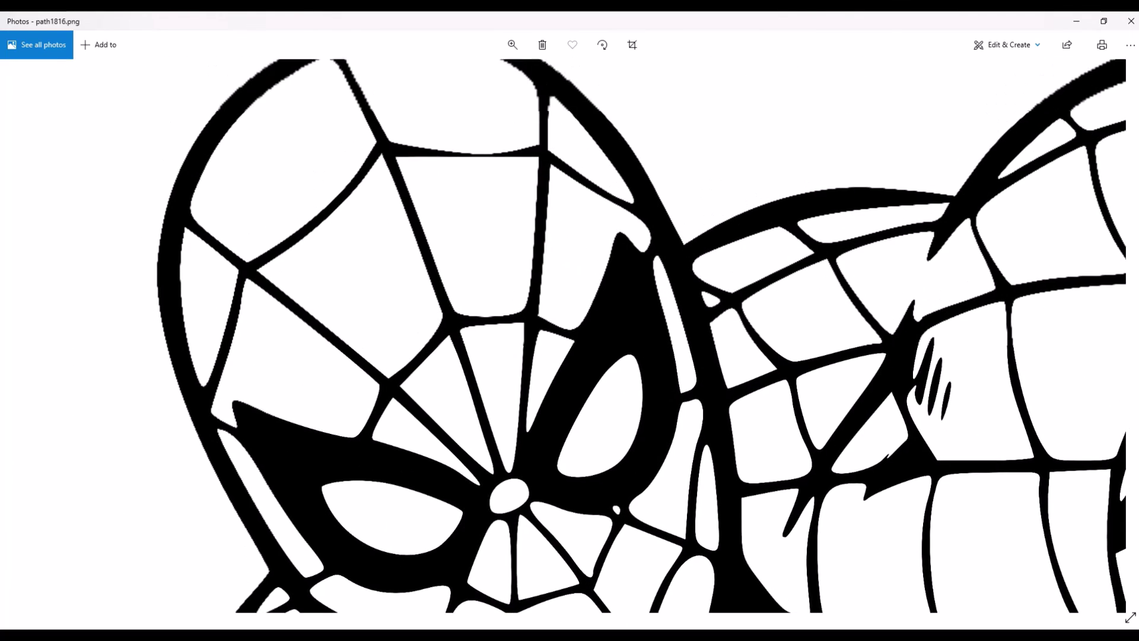
scroll(338, 187, up, 5)
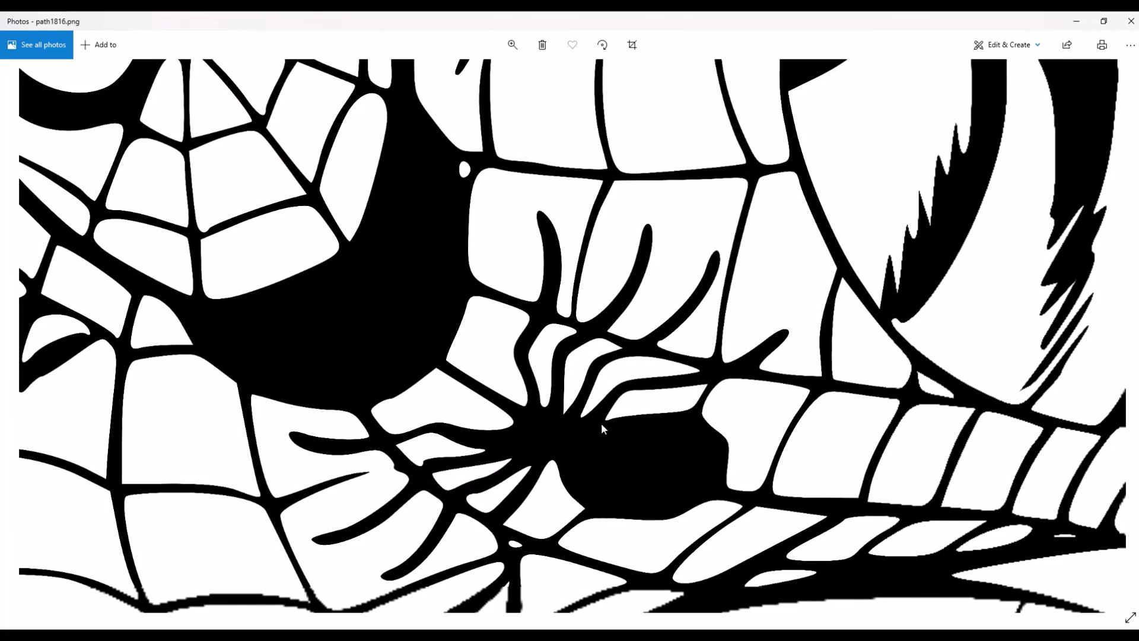
Check the exported PNG's line edges around the emblem, waist and legs, and close the image to return to Inkscape.
drag(653, 446, 317, 185)
drag(683, 256, 358, 205)
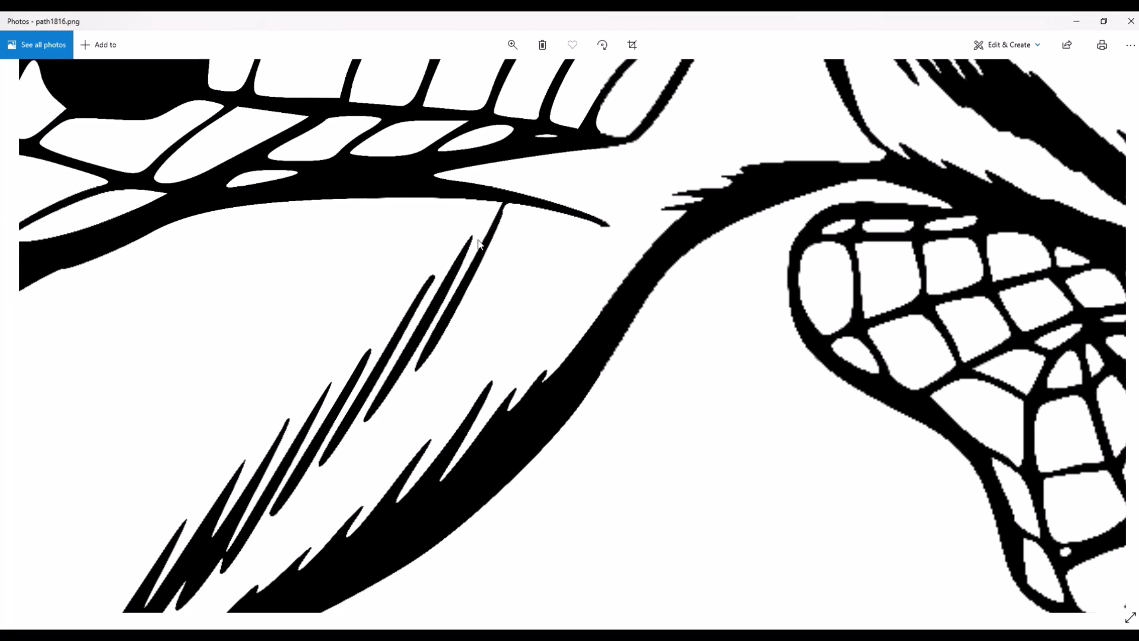
scroll(429, 336, down, 5)
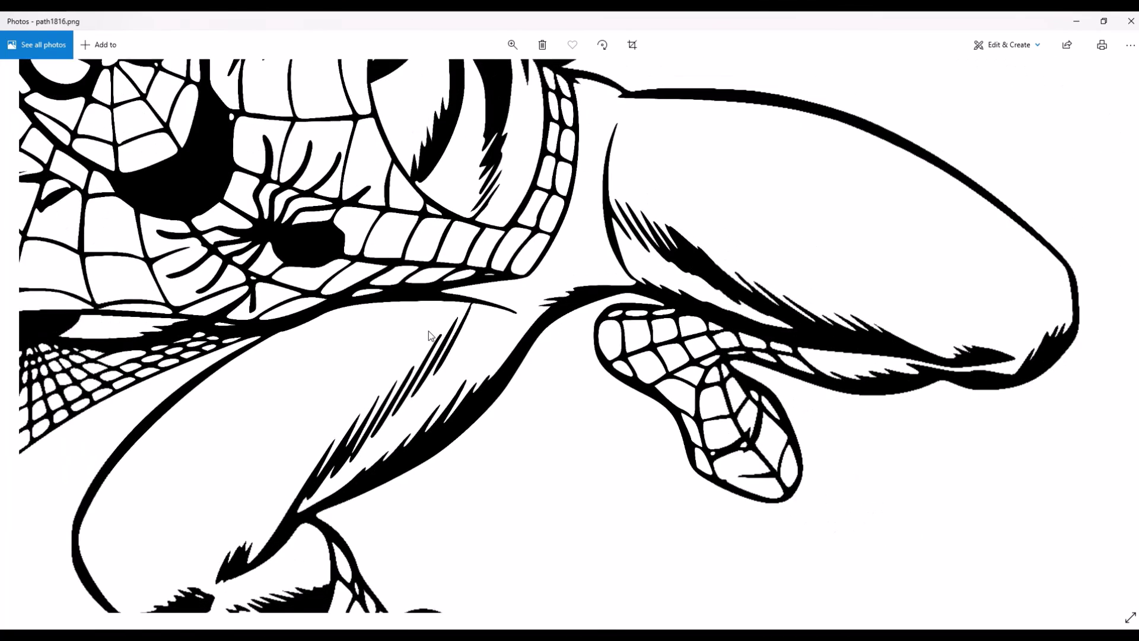
scroll(429, 335, down, 5)
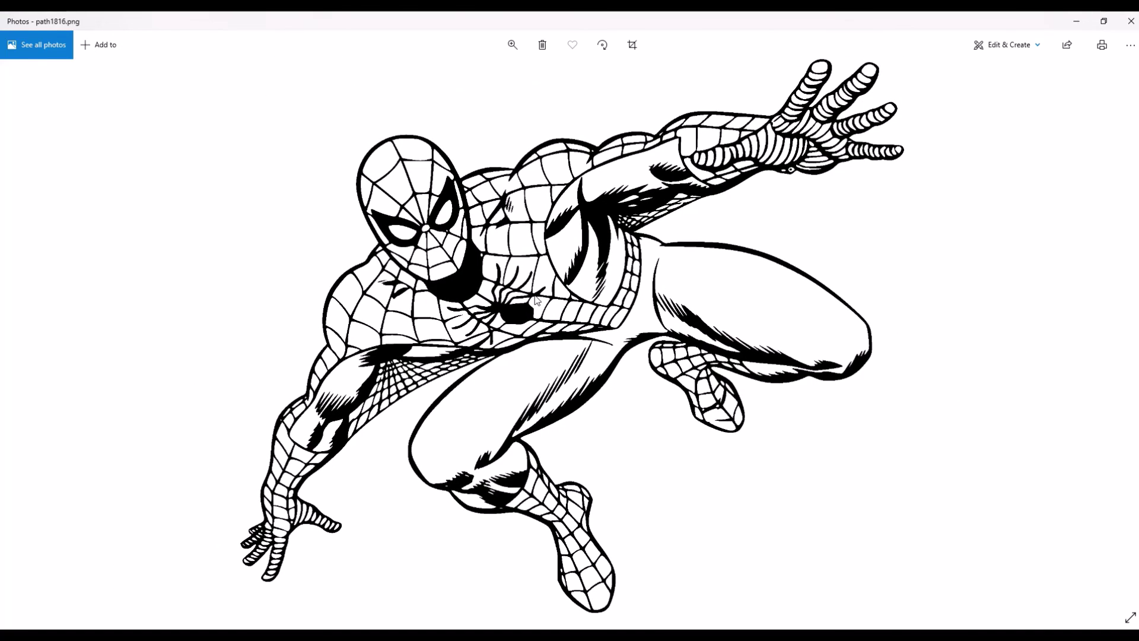
click(1125, 28)
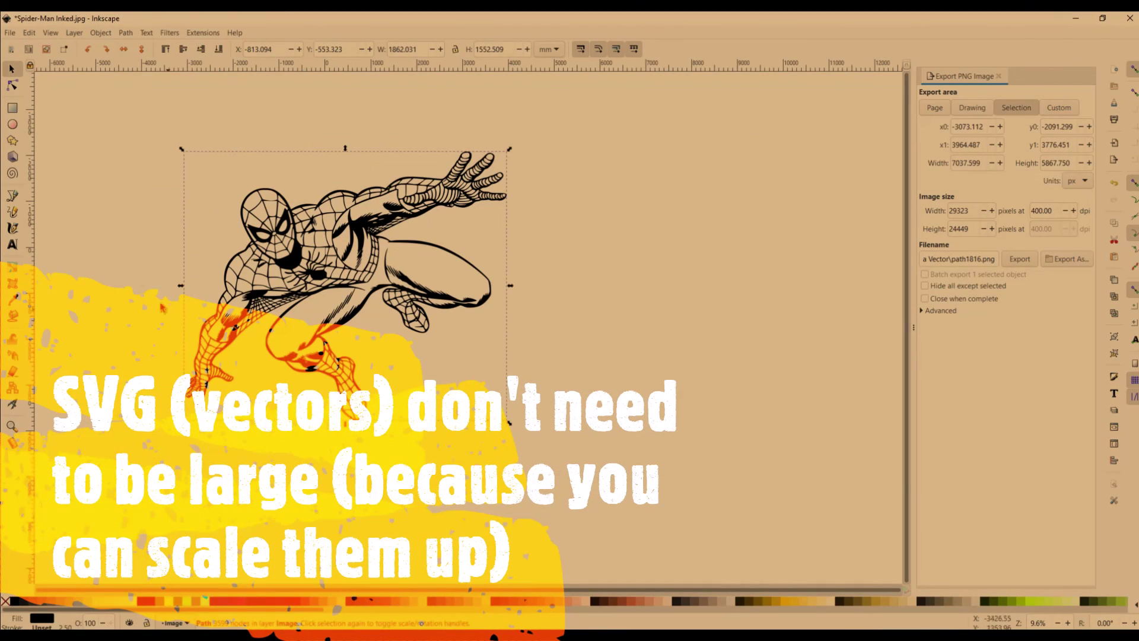
Bring up the Trace Bitmap settings and examine the vector figure's line quality around the mask and chest.
click(522, 333)
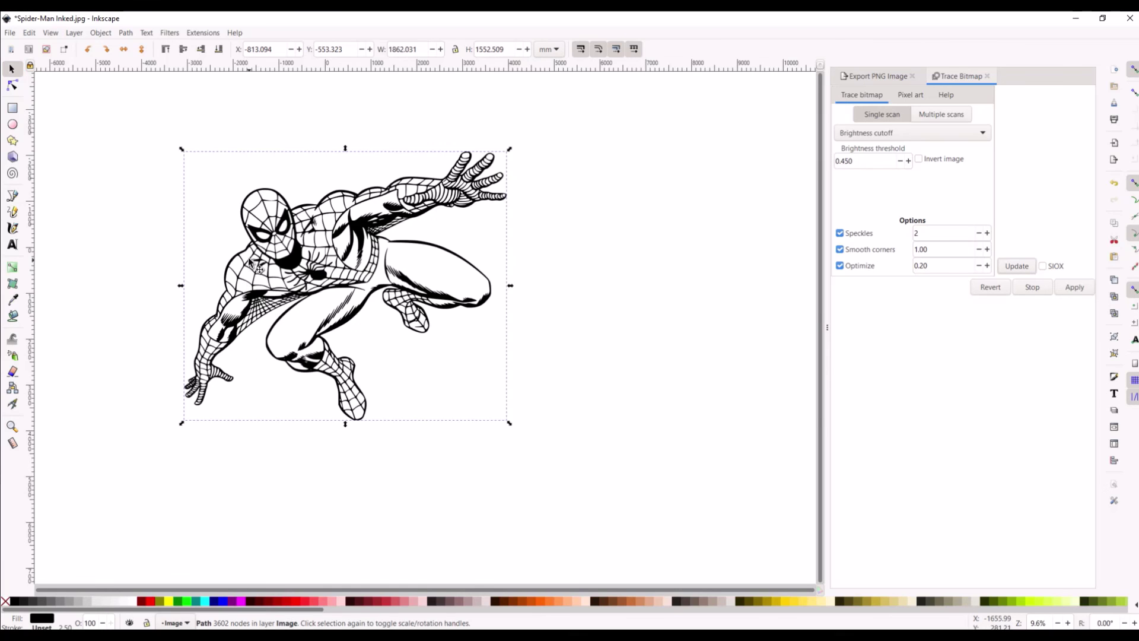
scroll(248, 258, up, 6)
scroll(252, 260, up, 10)
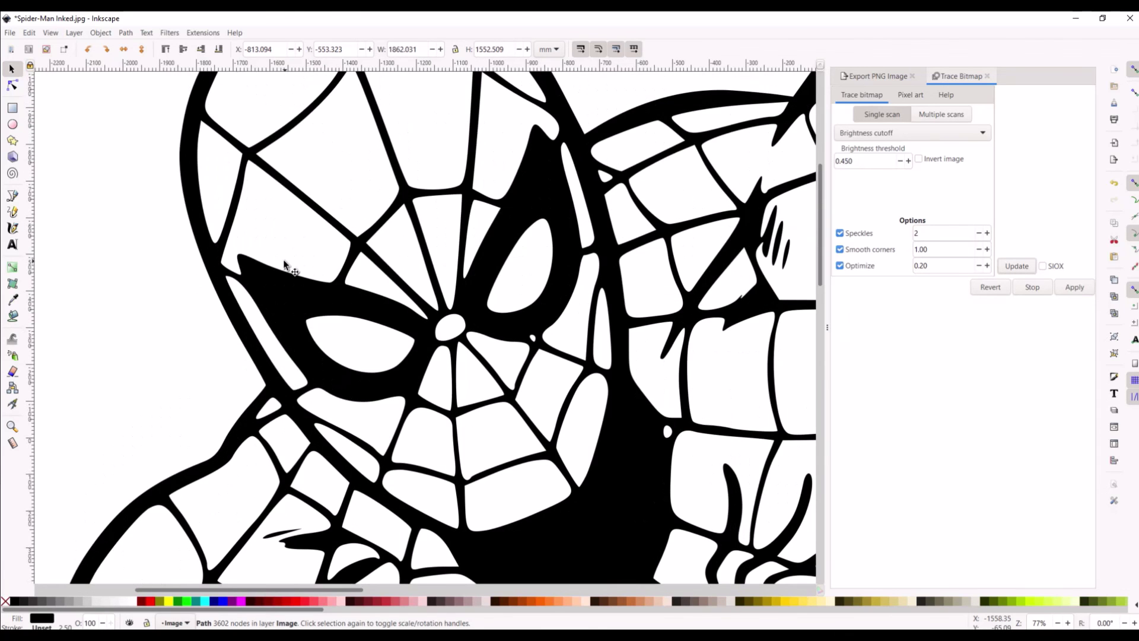
scroll(290, 272, down, 2)
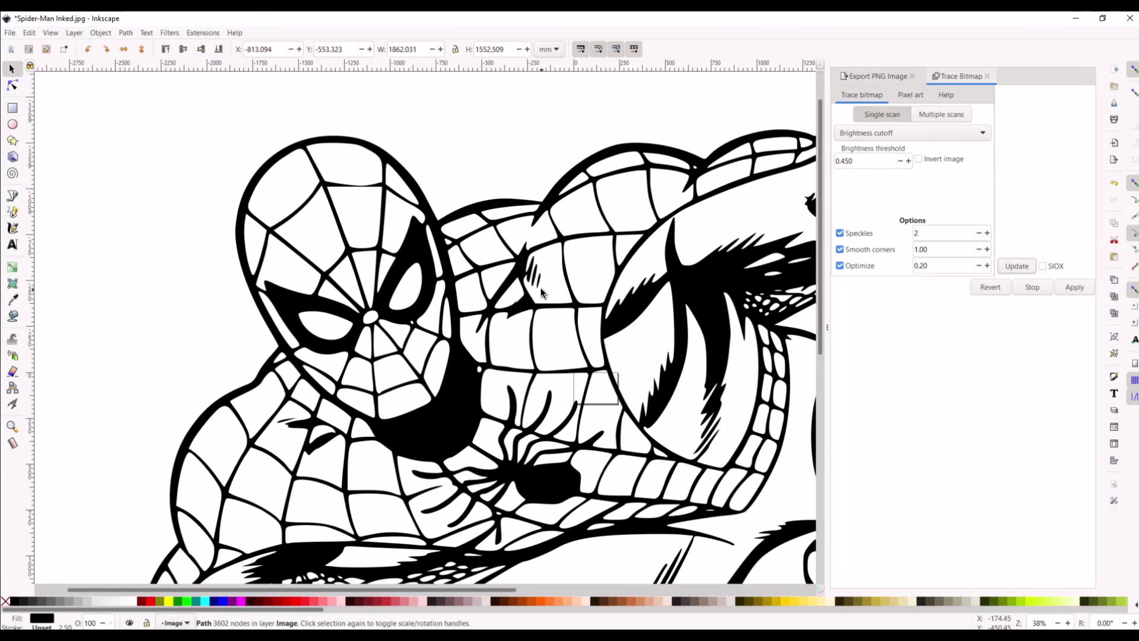
scroll(541, 292, down, 4)
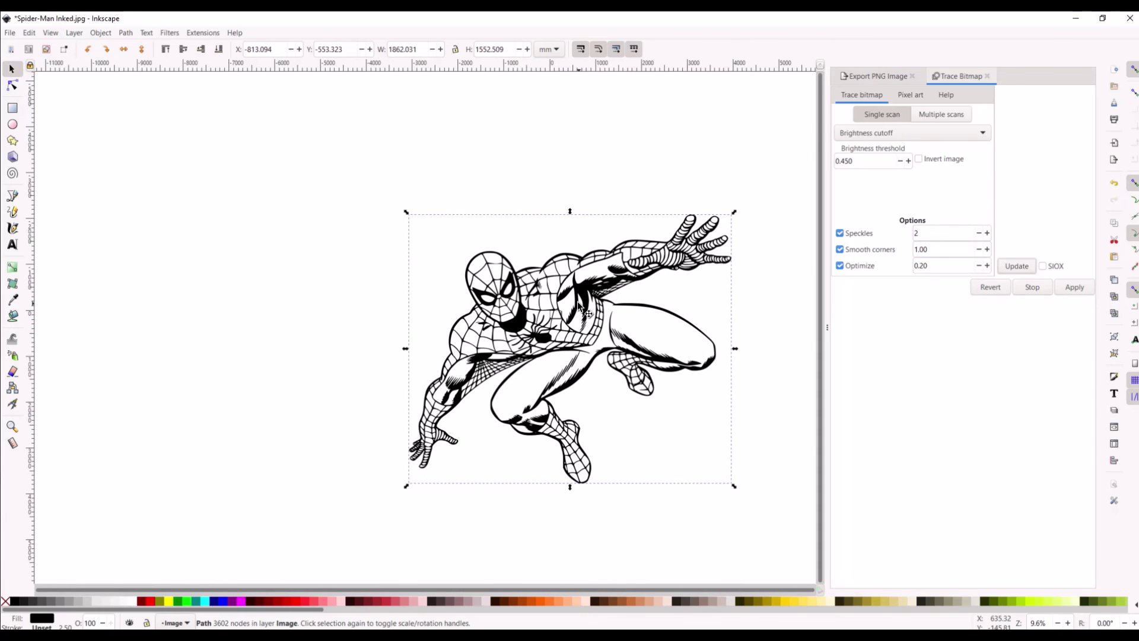